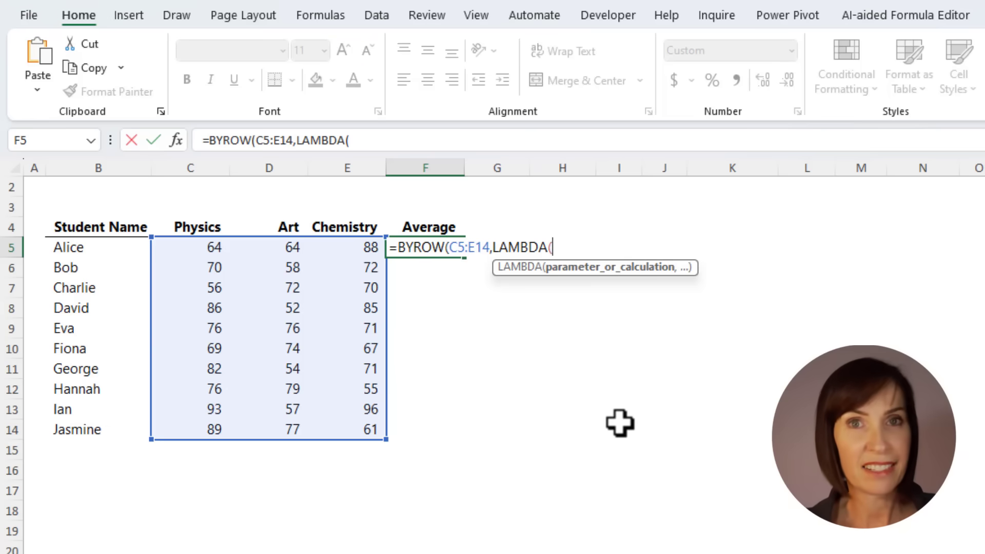
Complete the Average formula in F5 as =BYROW(C5:E14,LAMBDA(rowRng,AVERAGE(rowRng))).
{"action": "type", "text": "rowR"}
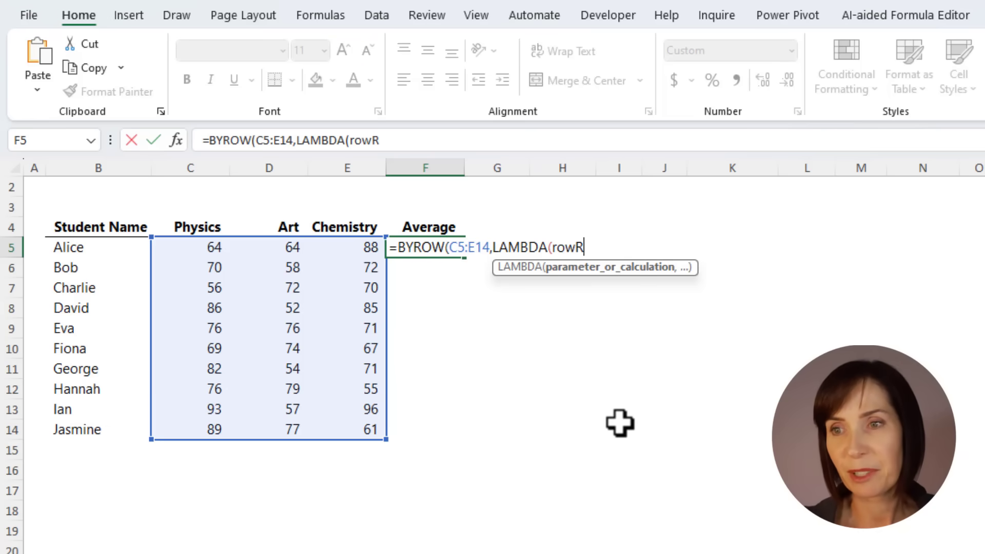
{"action": "type", "text": "ng,"}
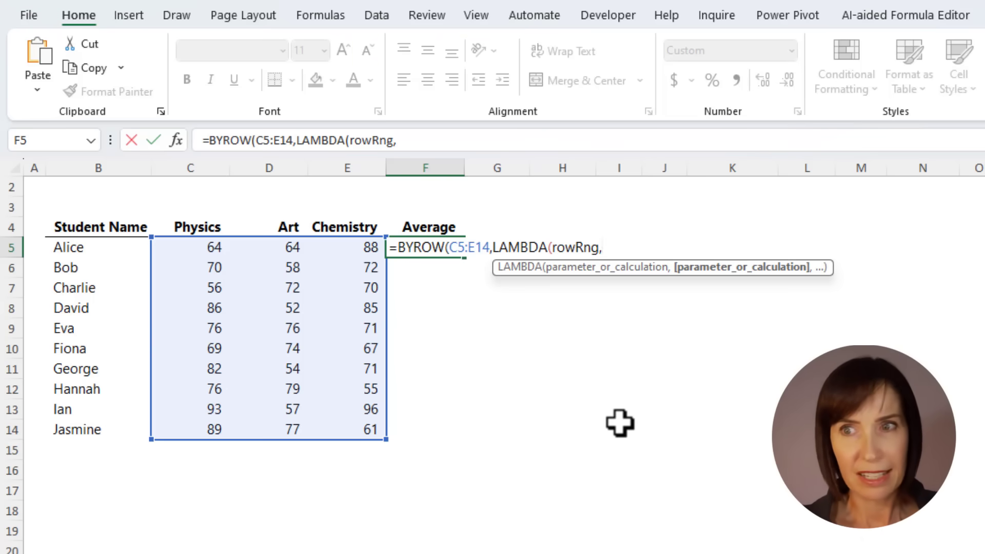
{"action": "type", "text": "avera"}
{"action": "key", "text": "Tab"}
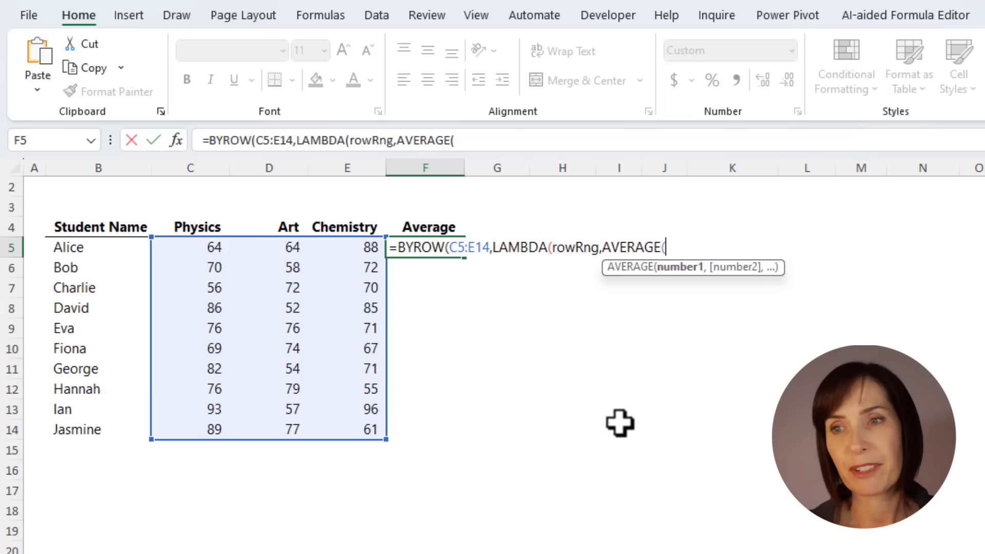
{"action": "type", "text": "row"}
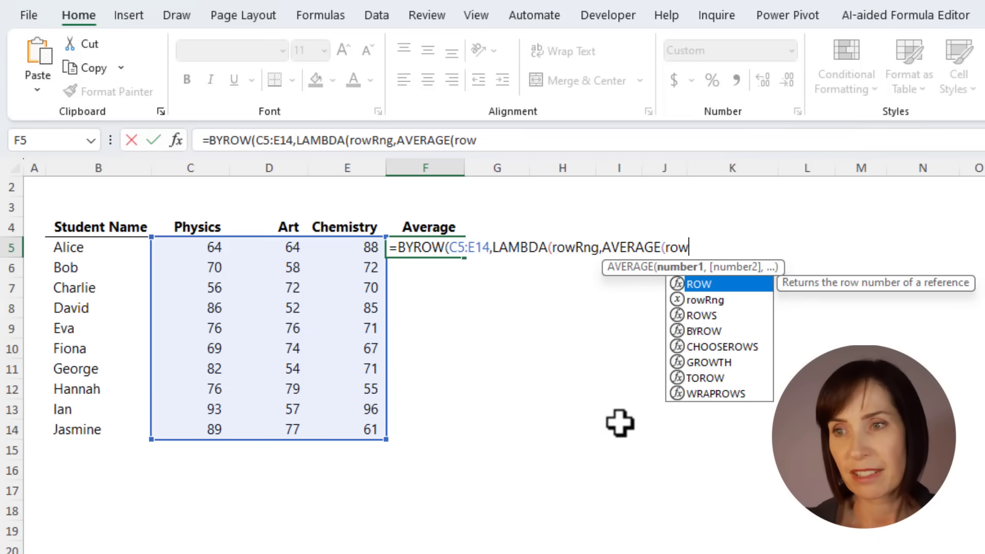
{"action": "key", "text": "Down"}
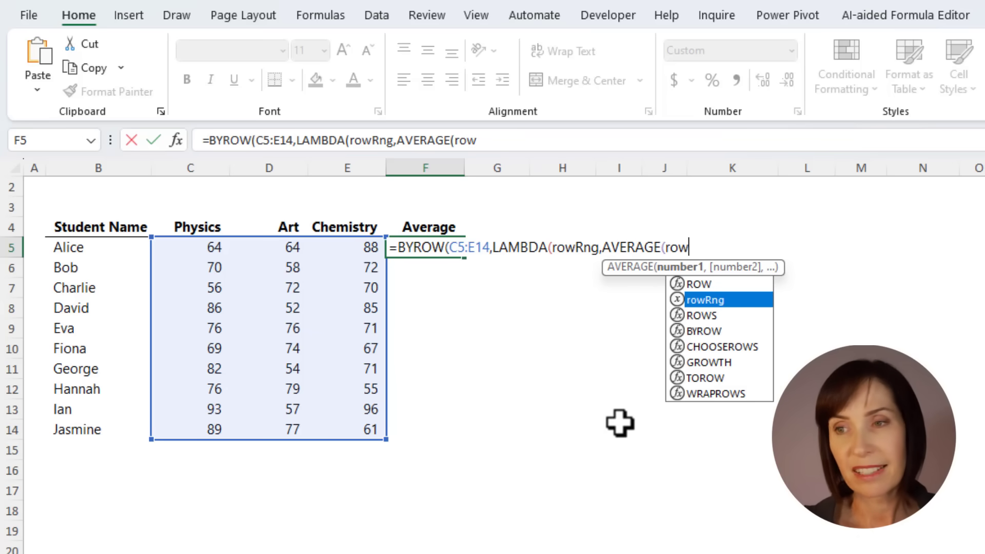
{"action": "key", "text": "Tab"}
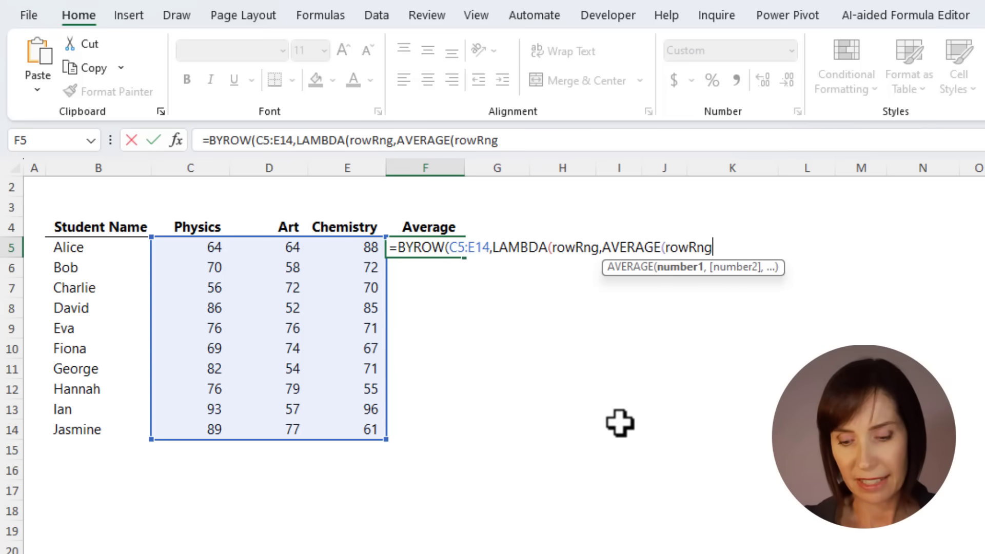
{"action": "type", "text": ")"}
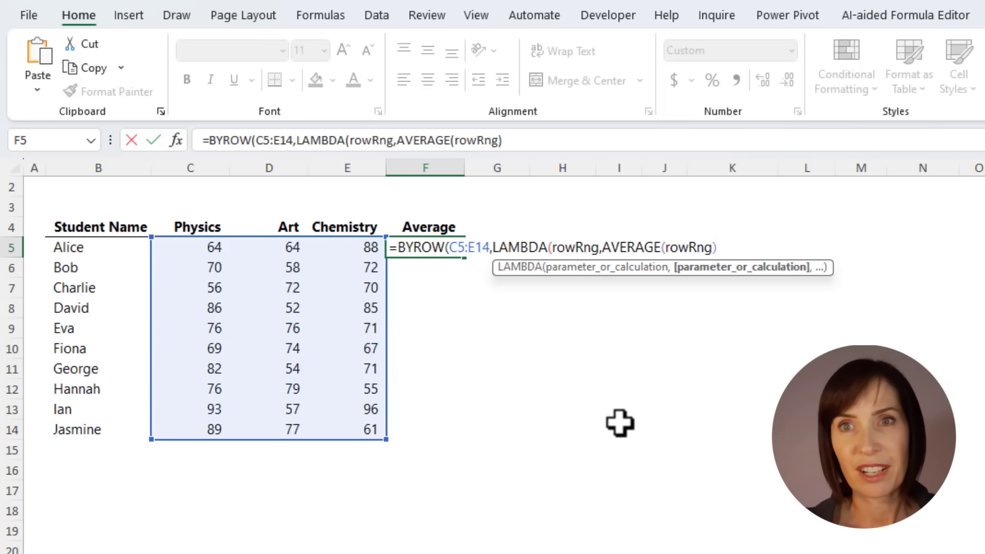
{"action": "type", "text": "))"}
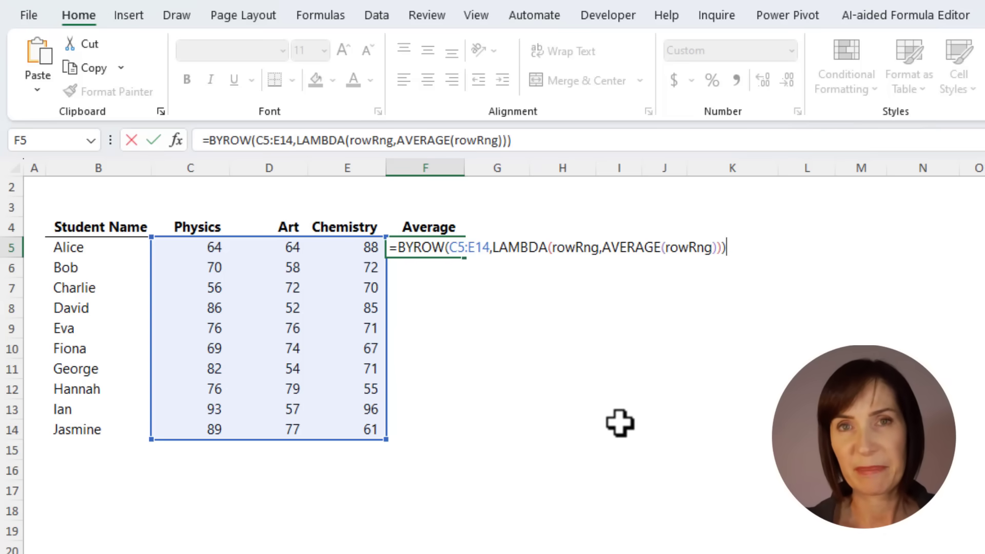
{"action": "key", "text": "Return"}
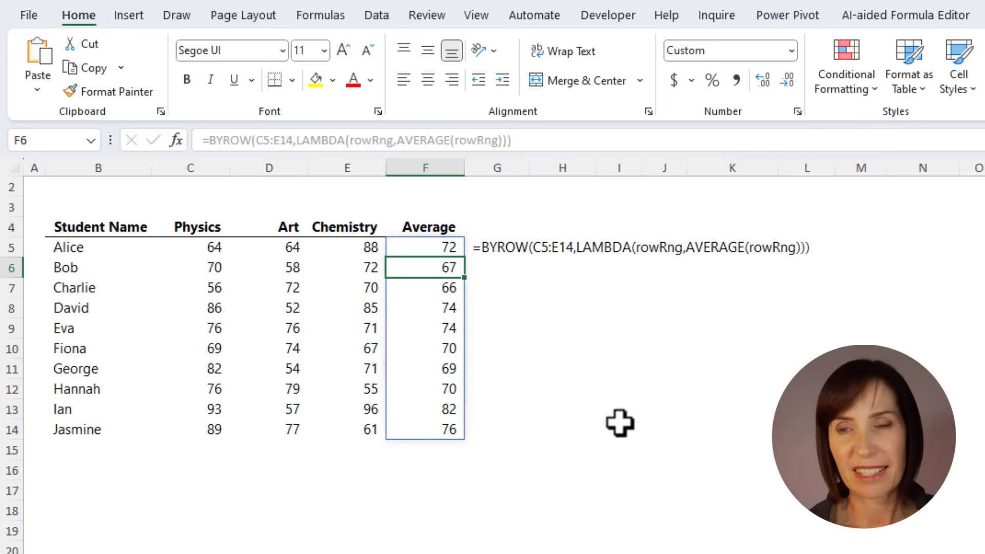
Examine the spilled averages in F5:F14 and the C5:E14 array argument of the BYROW formula.
{"action": "key", "text": "Up"}
{"action": "key", "text": "Down"}
{"action": "key", "text": "Down"}
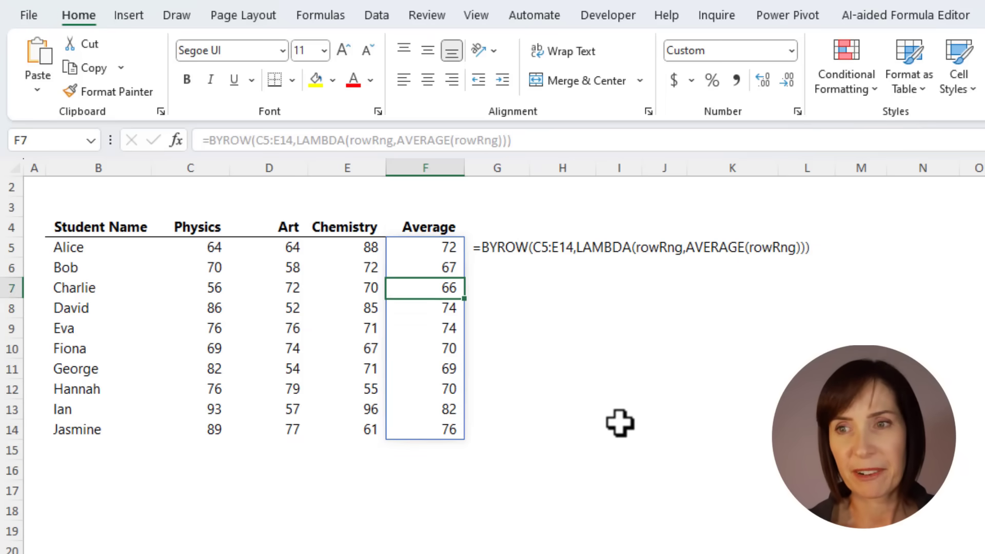
{"action": "key", "text": "Up"}
{"action": "key", "text": "Up"}
{"action": "key", "text": "F2"}
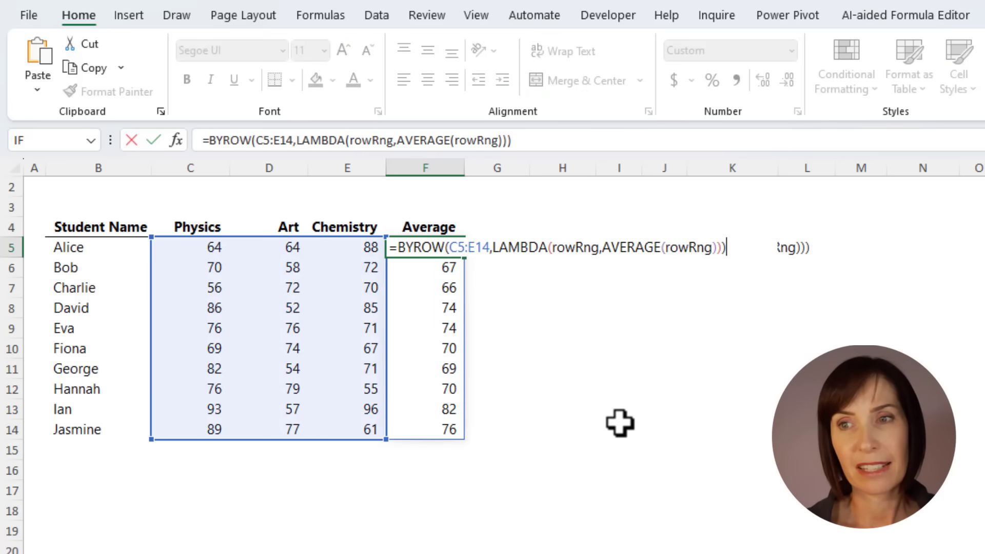
{"action": "double_click", "coordinate": [477, 248]}
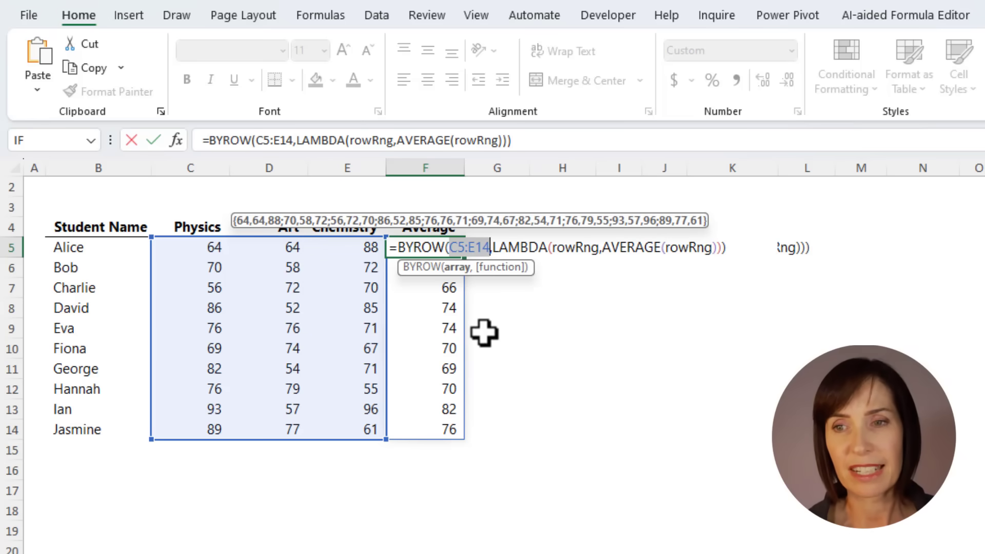
{"action": "key", "text": "Escape"}
{"action": "left_click_drag", "start_coordinate": [411, 245], "coordinate": [413, 431]}
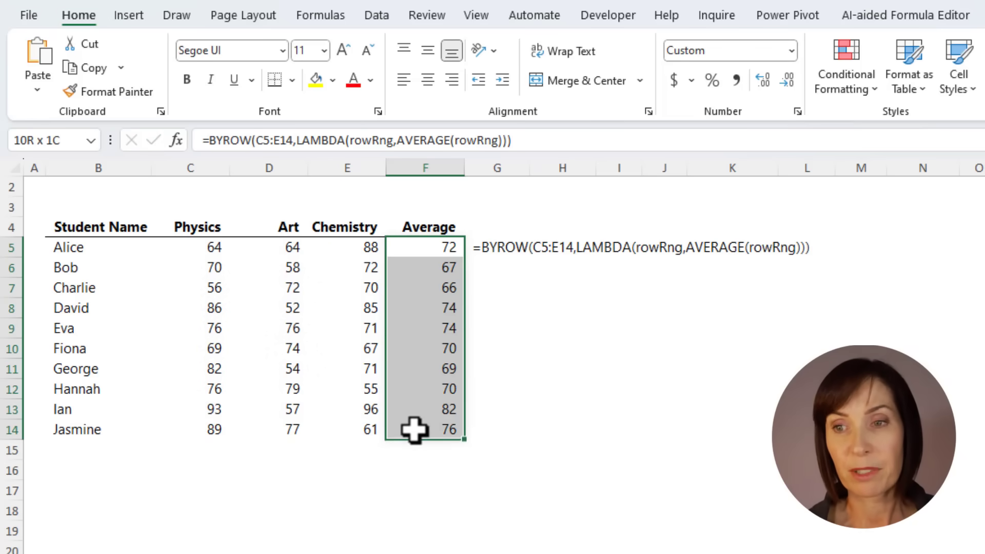
In the F5 formula, start a TAKE function around BYROW's array and extend the range to C5:E20.
{"action": "left_click", "coordinate": [439, 255]}
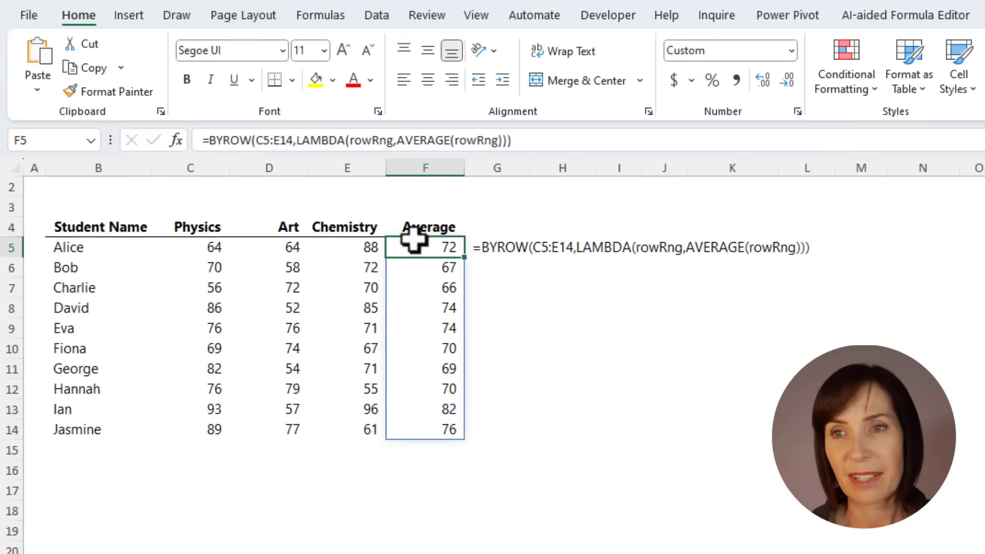
{"action": "left_click", "coordinate": [263, 141]}
{"action": "type", "text": "tak"}
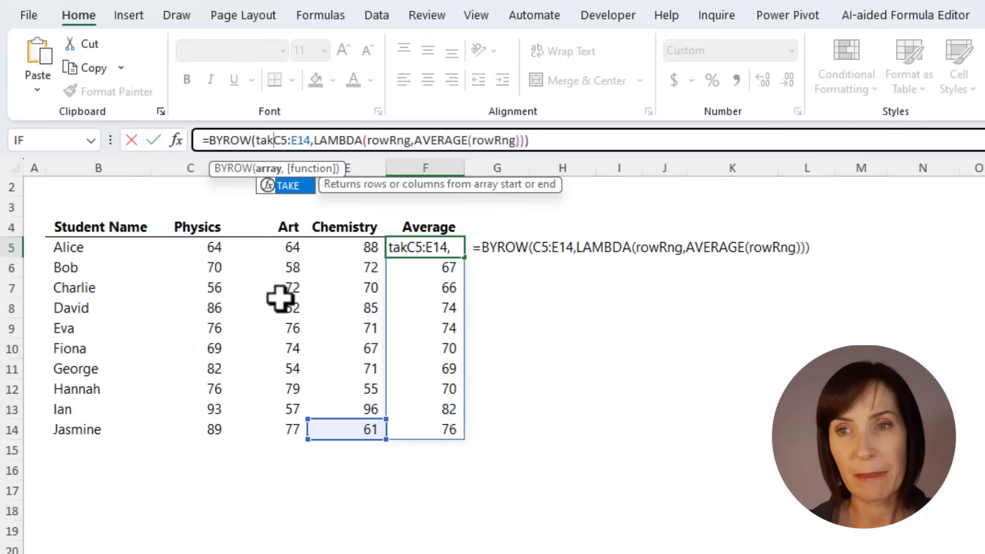
{"action": "key", "text": "Tab"}
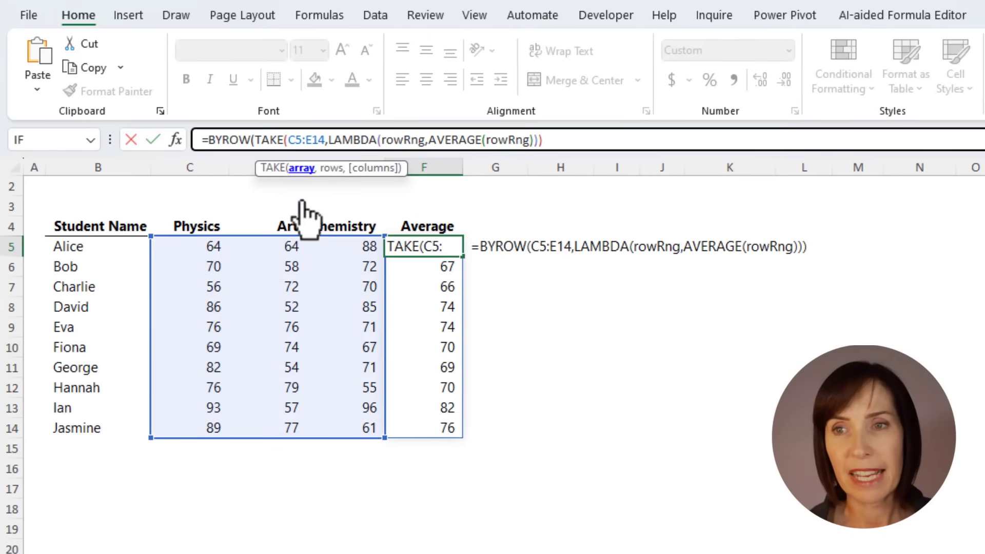
{"action": "left_click", "coordinate": [303, 169]}
{"action": "left_click", "coordinate": [318, 144]}
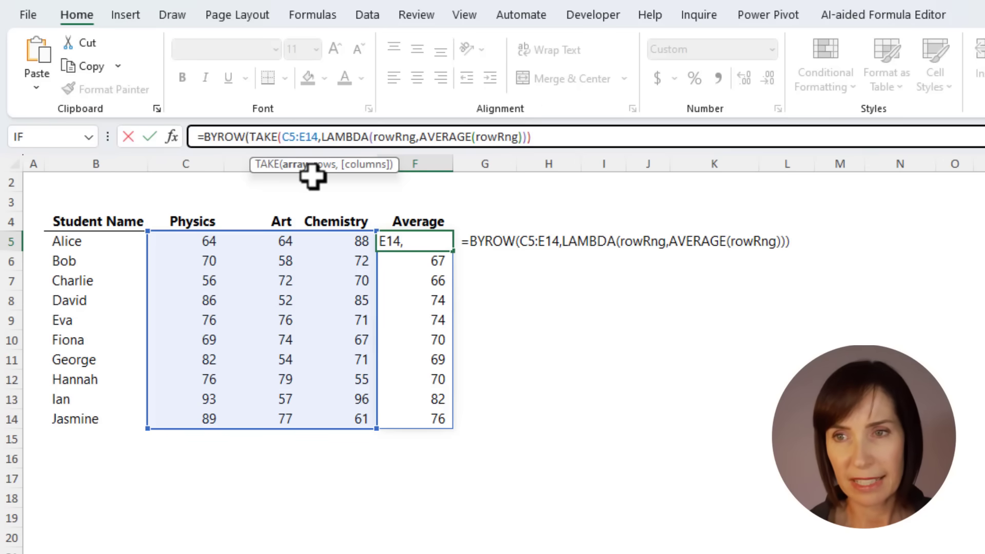
{"action": "key", "text": "BackSpace"}
{"action": "key", "text": "Delete"}
{"action": "type", "text": "20"}
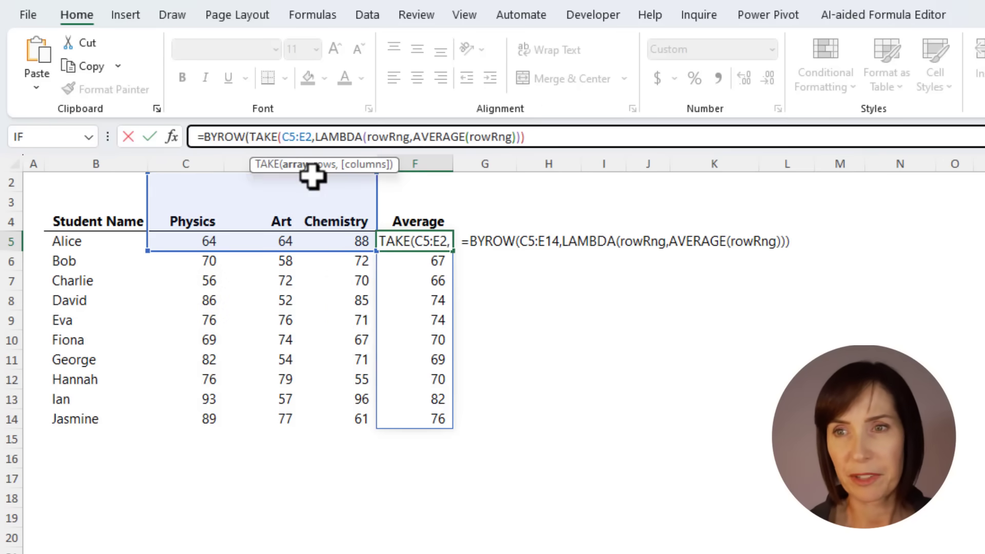
Give TAKE the rows argument COUNTA(B5:B20), close it, check the resulting array and commit the F5 formula.
{"action": "type", "text": ","}
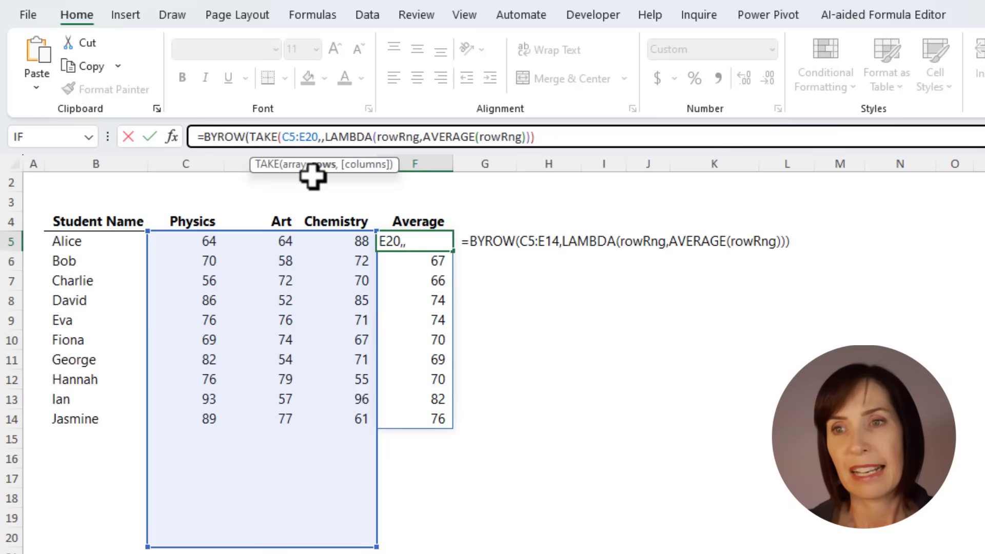
{"action": "type", "text": "counta"}
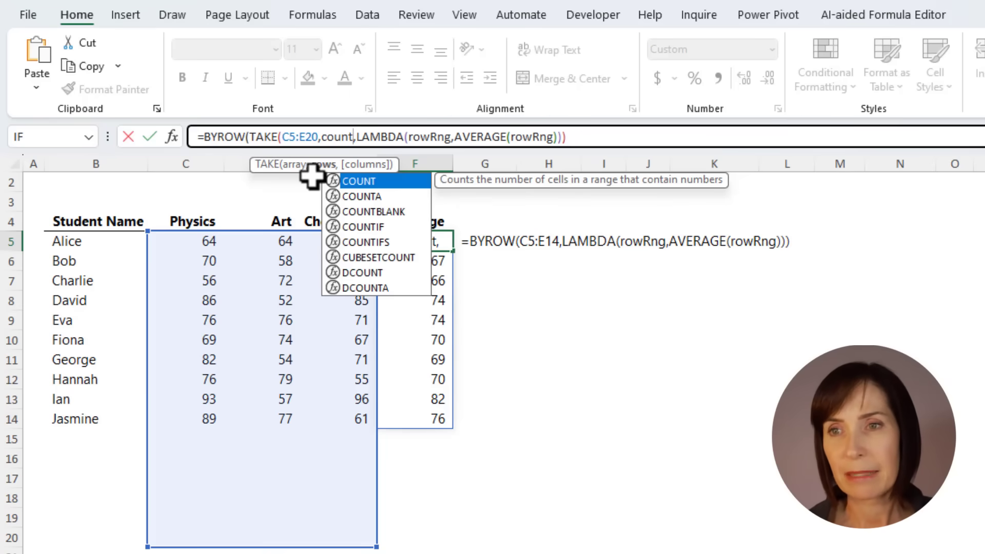
{"action": "key", "text": "Tab"}
{"action": "left_click_drag", "start_coordinate": [143, 237], "coordinate": [138, 538]}
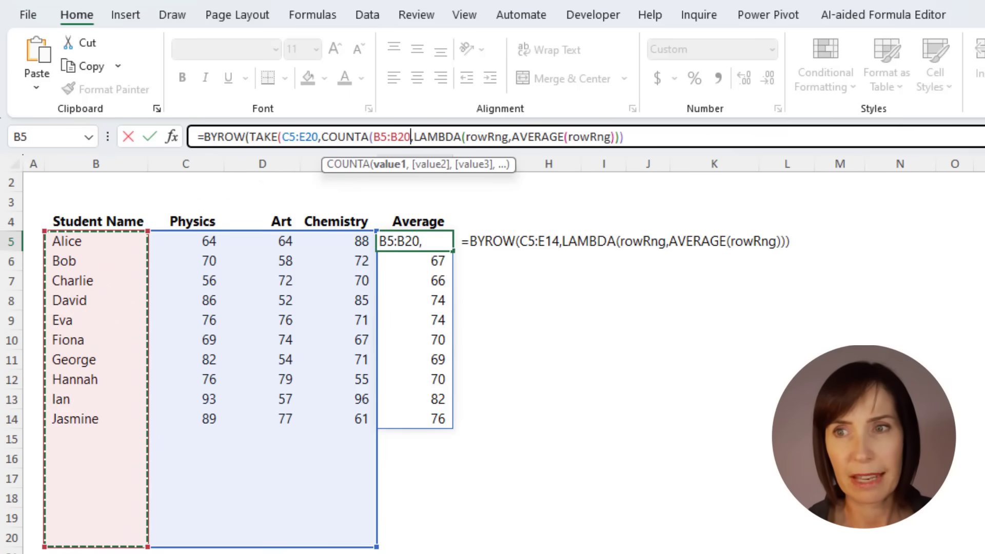
{"action": "type", "text": ")"}
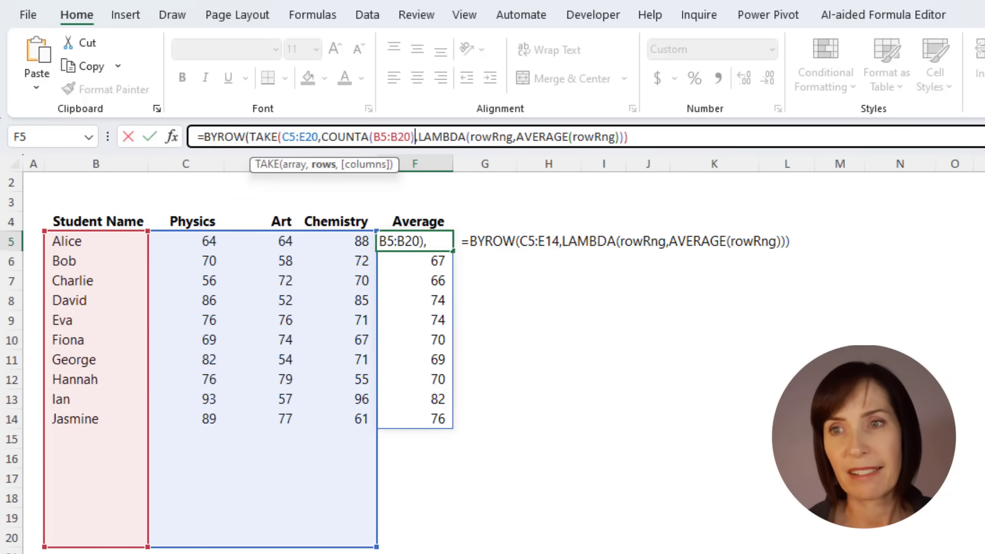
{"action": "type", "text": ")"}
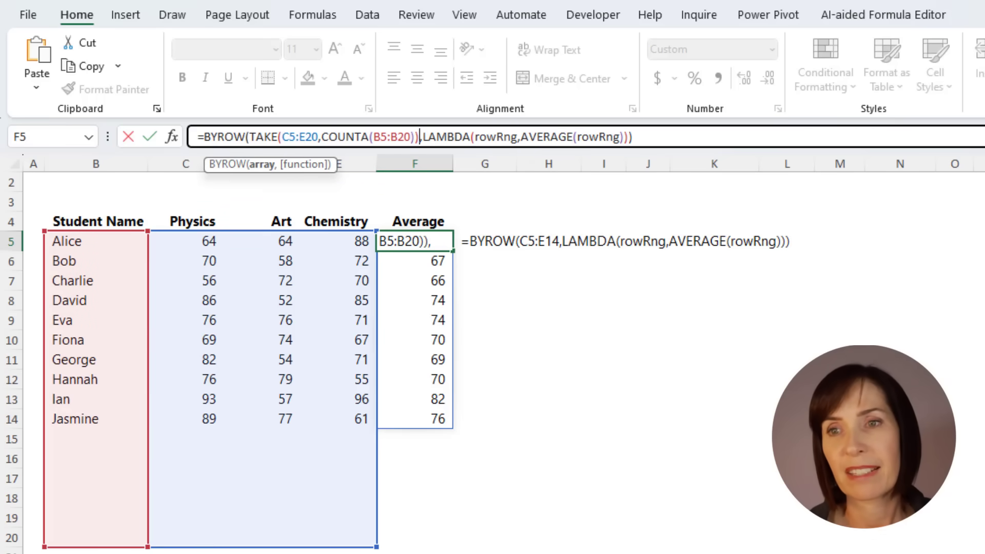
{"action": "left_click", "coordinate": [264, 166]}
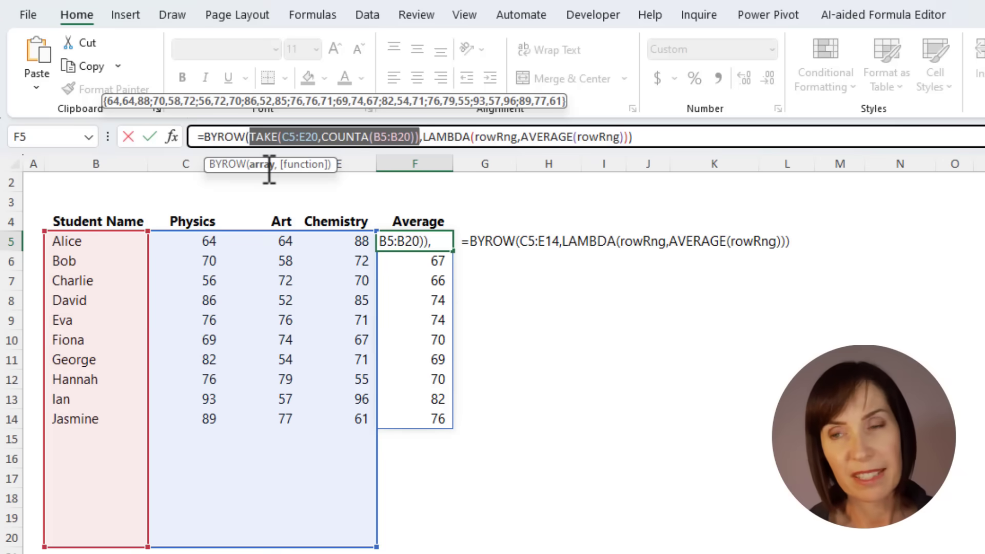
{"action": "key", "text": "ctrl+Return"}
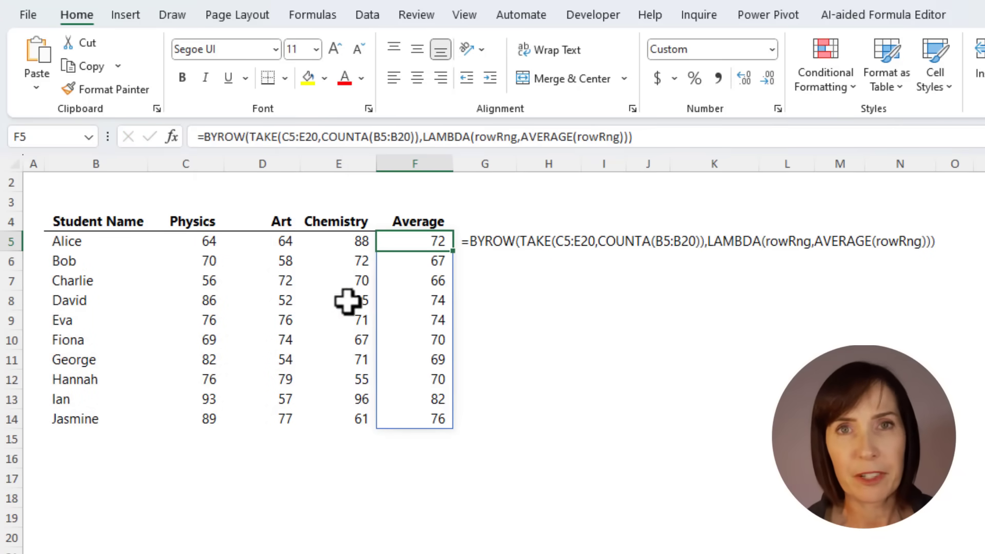
Add a student in row 15 with a first name and scores of Physics 62, Art 85 and Chemistry 65.
{"action": "left_click", "coordinate": [102, 436]}
{"action": "type", "text": "Mynda"}
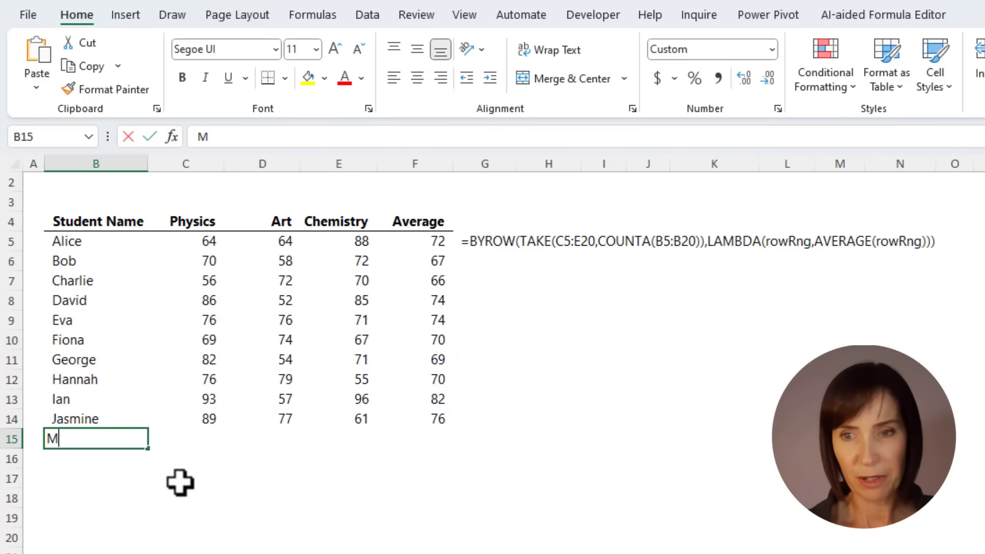
{"action": "key", "text": "Tab"}
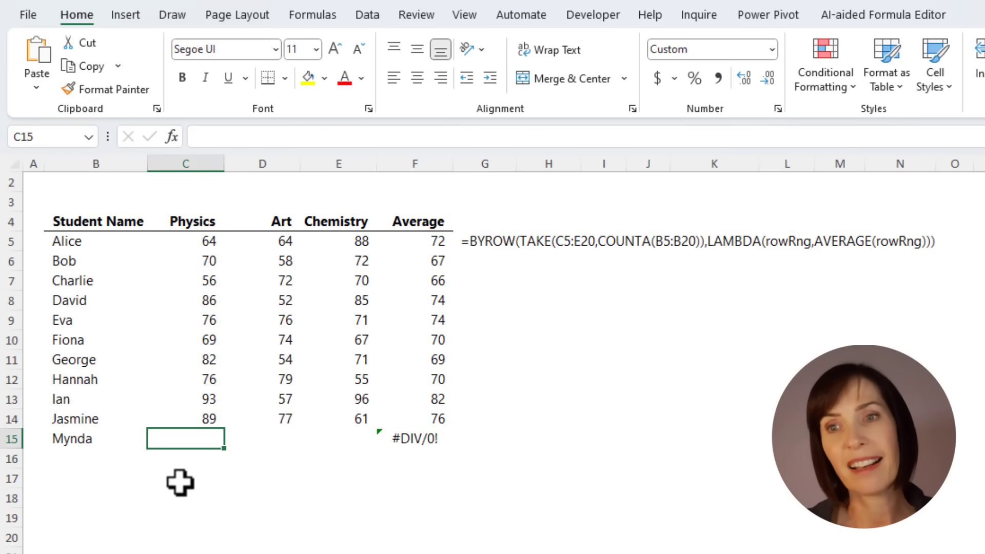
{"action": "type", "text": "62"}
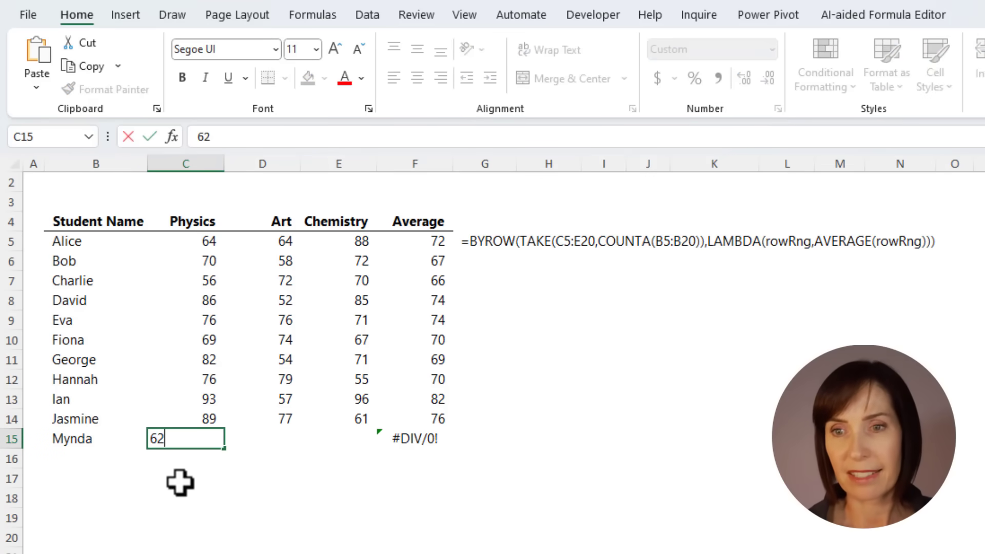
{"action": "key", "text": "Tab"}
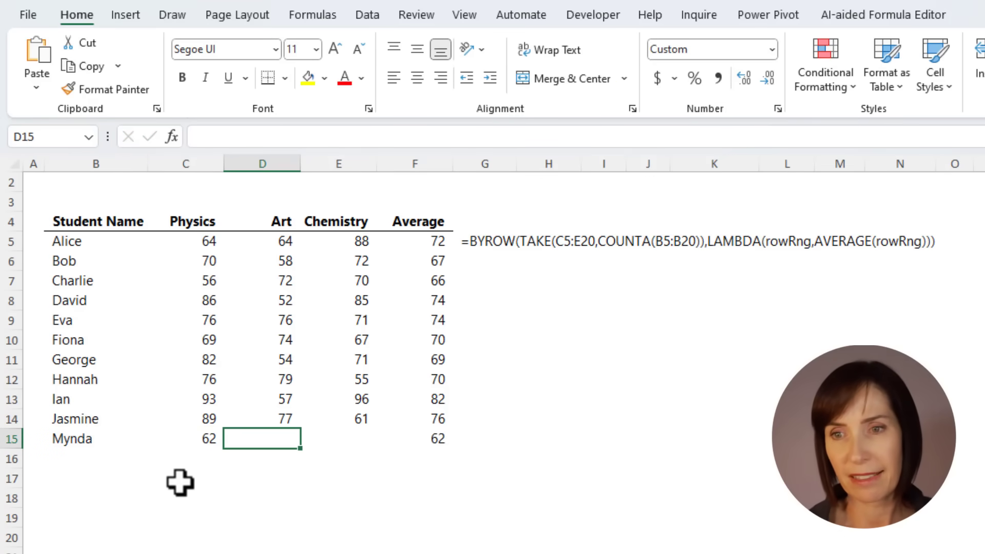
{"action": "type", "text": "85"}
{"action": "key", "text": "Tab"}
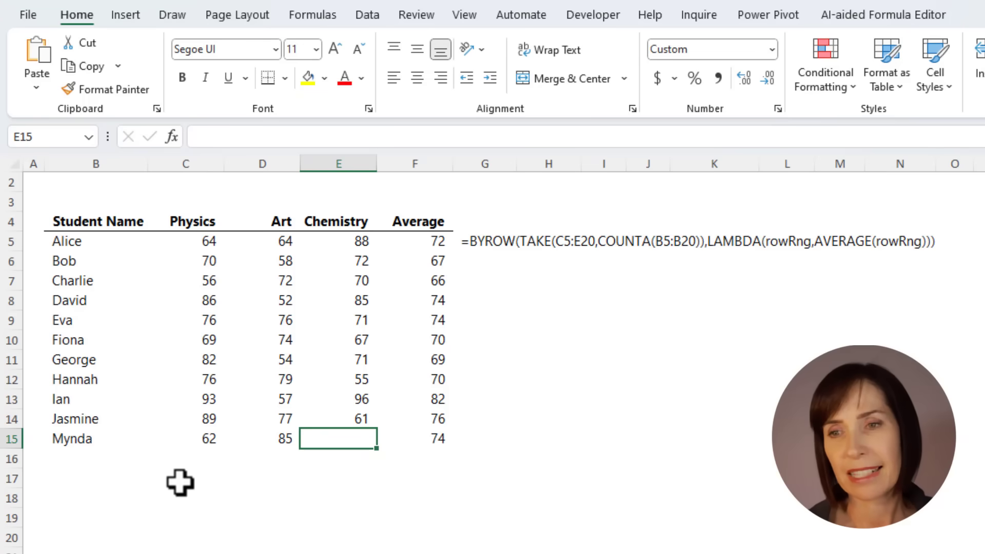
{"action": "type", "text": "65"}
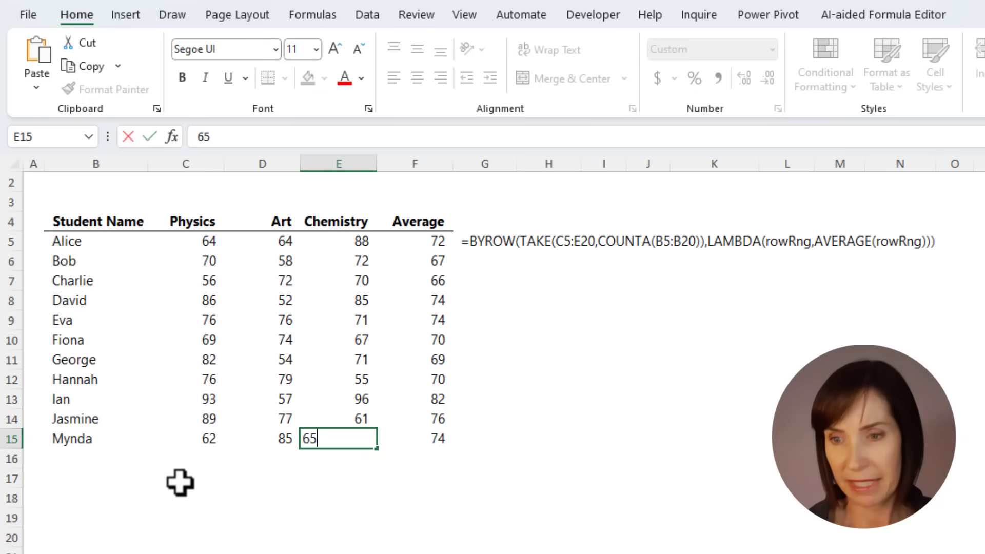
{"action": "key", "text": "Tab"}
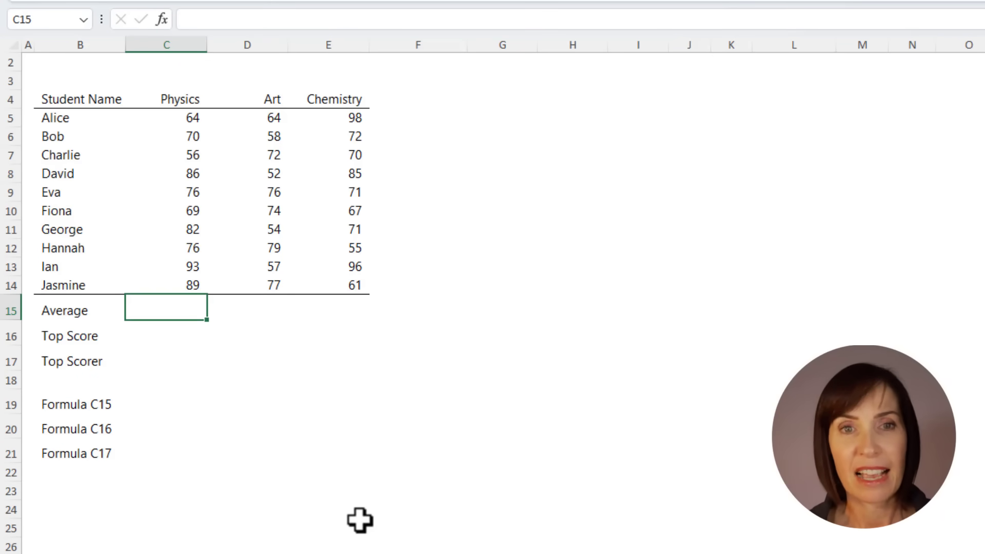
In C15, start a BYCOL formula over the scores C5:E14 with a LAMBDA whose parameter is colRng.
{"action": "type", "text": "=bycol("}
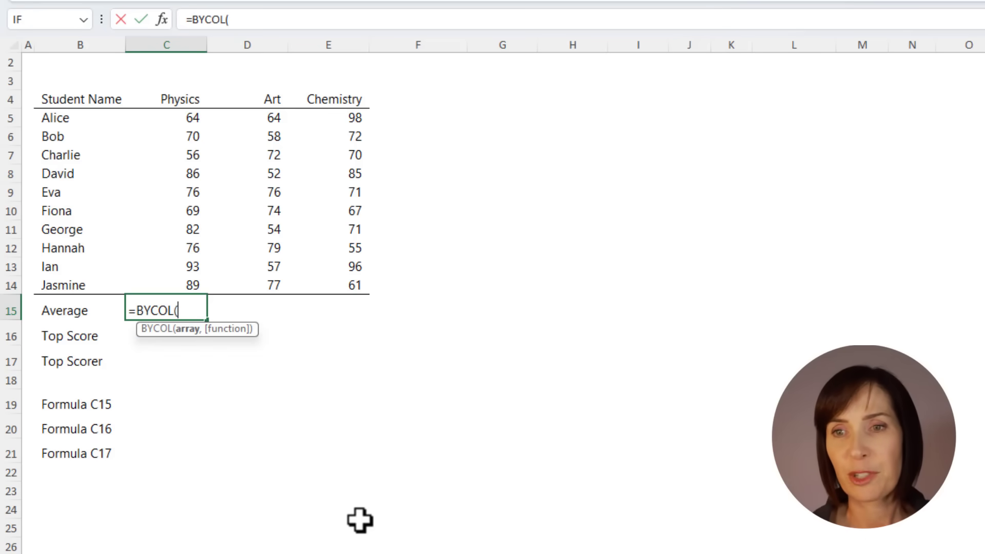
{"action": "left_click_drag", "start_coordinate": [176, 119], "coordinate": [317, 283]}
{"action": "type", "text": ","}
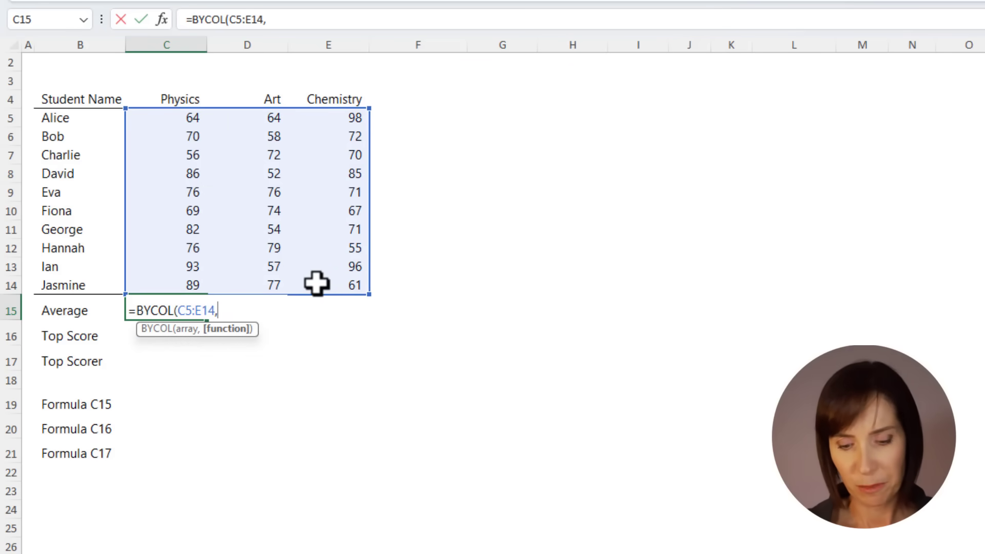
{"action": "type", "text": "LAMBDA("}
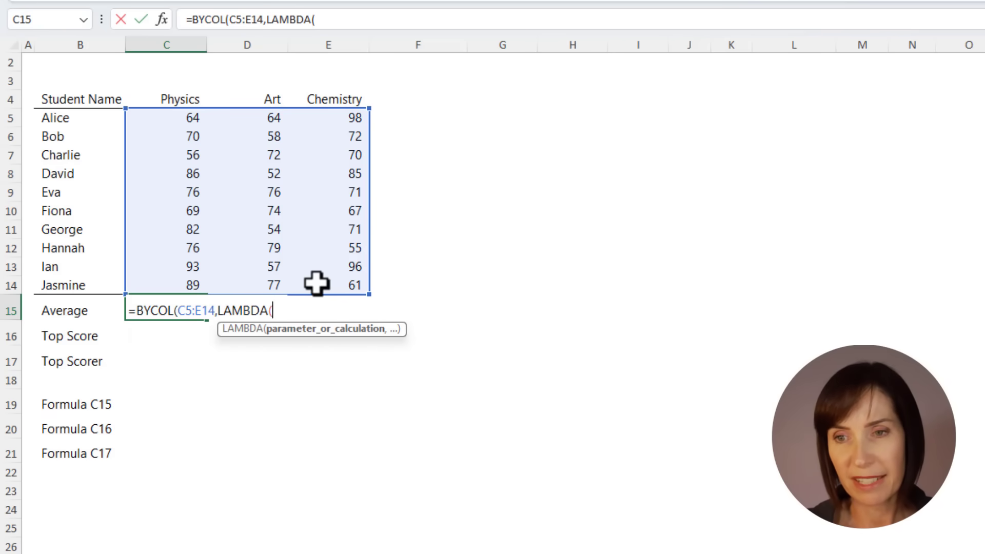
{"action": "type", "text": "colRng,"}
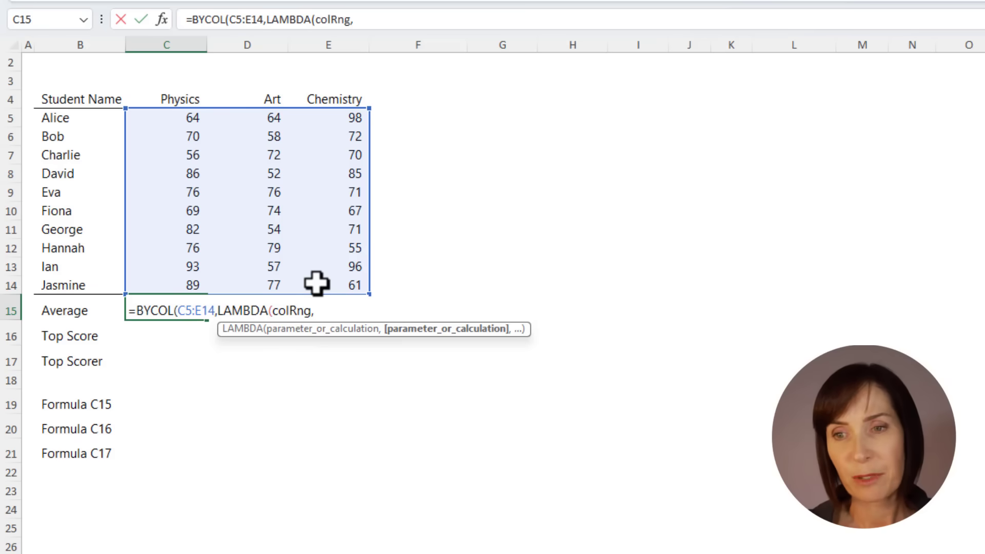
Make the LAMBDA calculate AVERAGE(colRng), commit the C15 formula and check its spilled results across C15:E15.
{"action": "type", "text": "AV"}
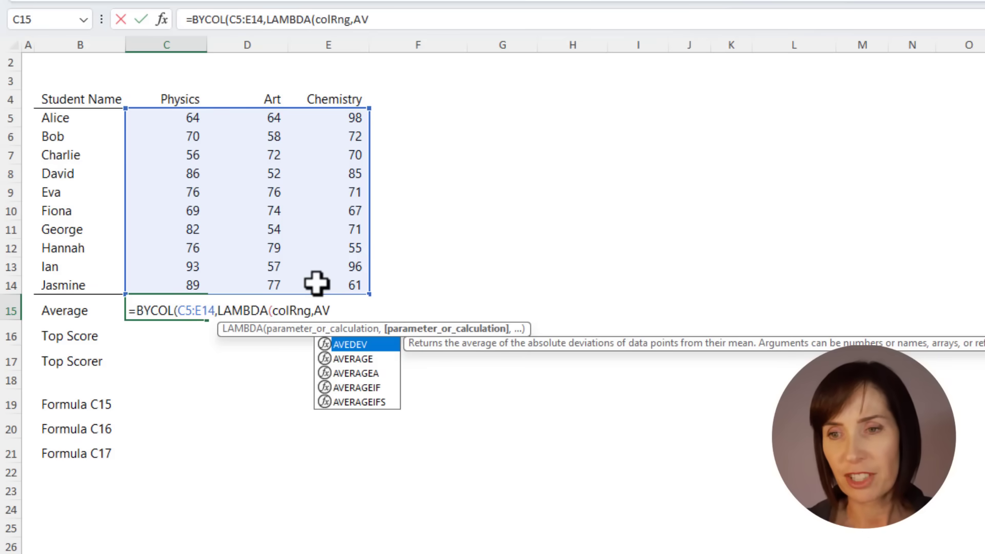
{"action": "type", "text": "Era"}
{"action": "key", "text": "Tab"}
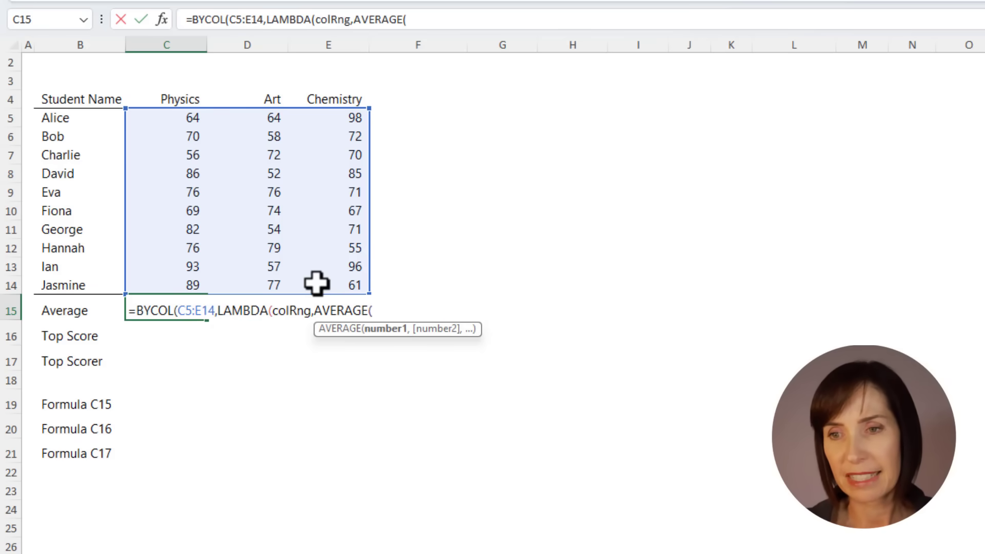
{"action": "type", "text": "colr"}
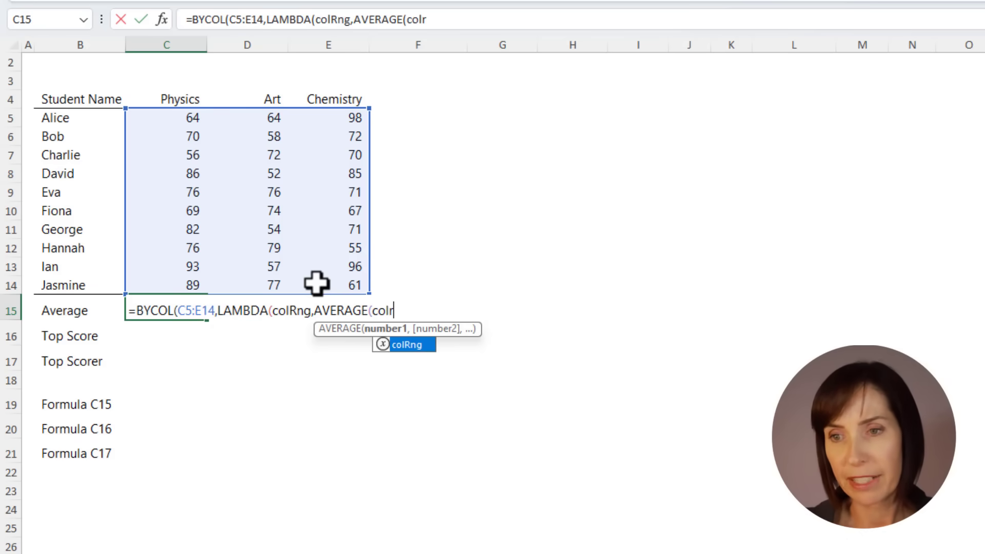
{"action": "key", "text": "Tab"}
{"action": "type", "text": ")))"}
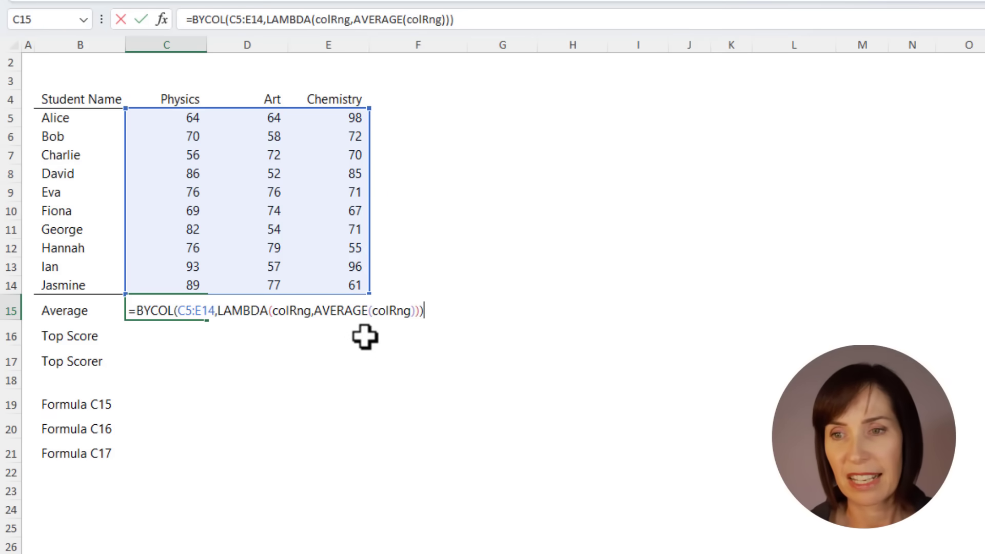
{"action": "key", "text": "Return"}
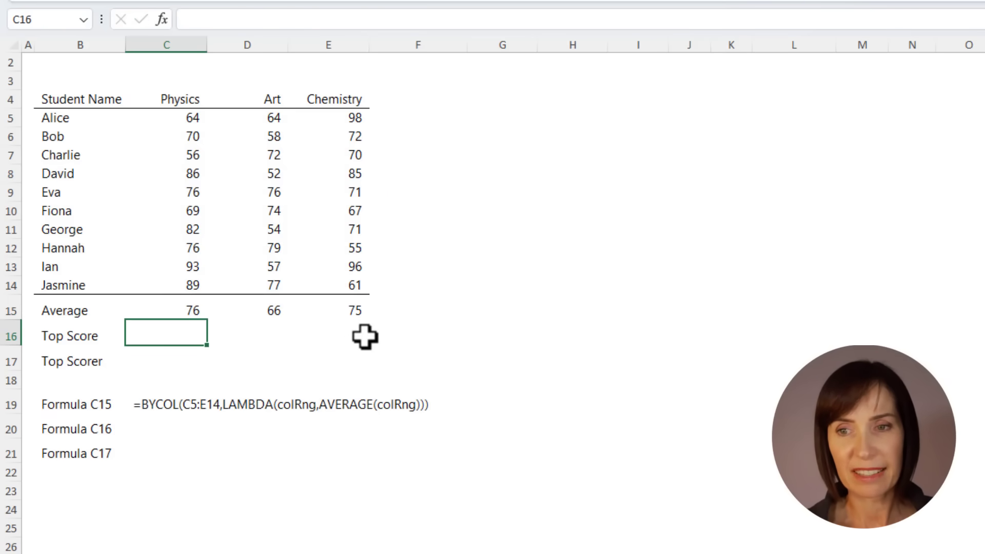
{"action": "key", "text": "Up"}
{"action": "key", "text": "Right"}
{"action": "key", "text": "Right"}
{"action": "key", "text": "Left"}
{"action": "key", "text": "Left"}
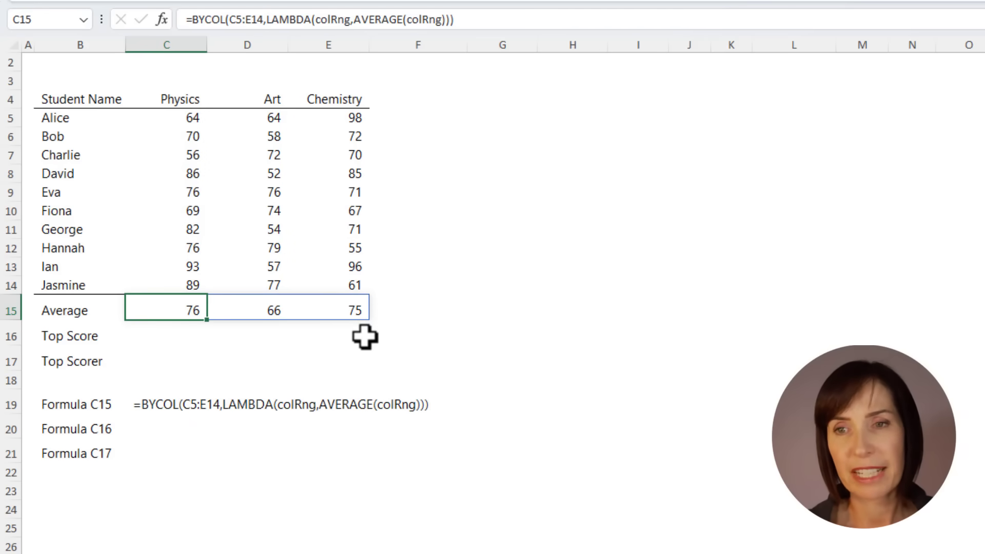
In C16, enter =BYCOL(C5:E14,LAMBDA(colRng,MAX(colRng))) to return each subject's top score.
{"action": "key", "text": "Down"}
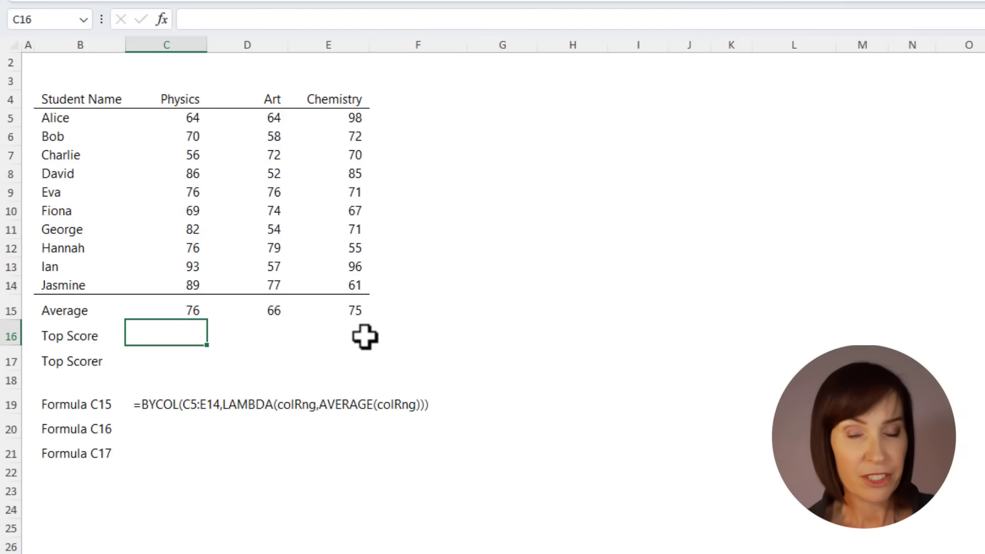
{"action": "type", "text": "=byc"}
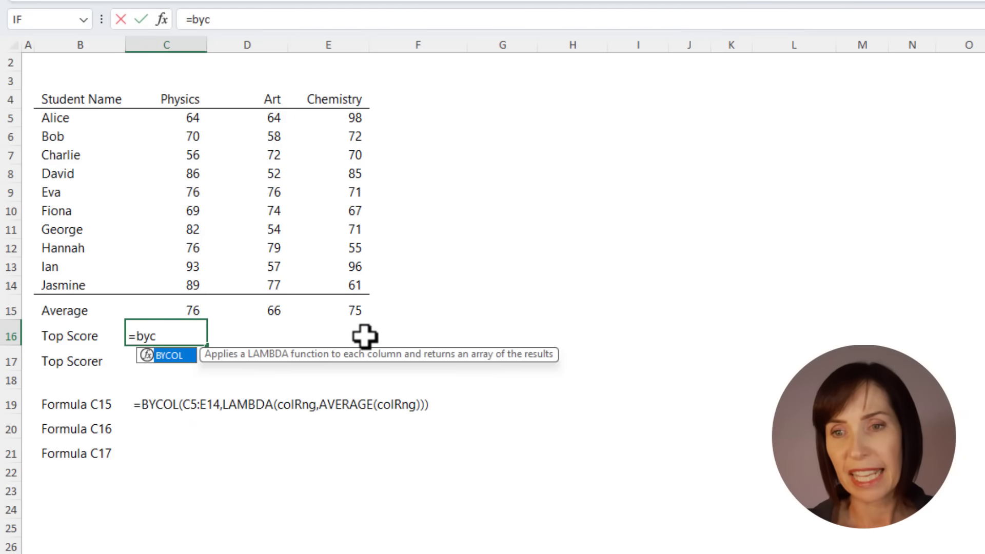
{"action": "key", "text": "Tab"}
{"action": "left_click_drag", "start_coordinate": [167, 121], "coordinate": [335, 283]}
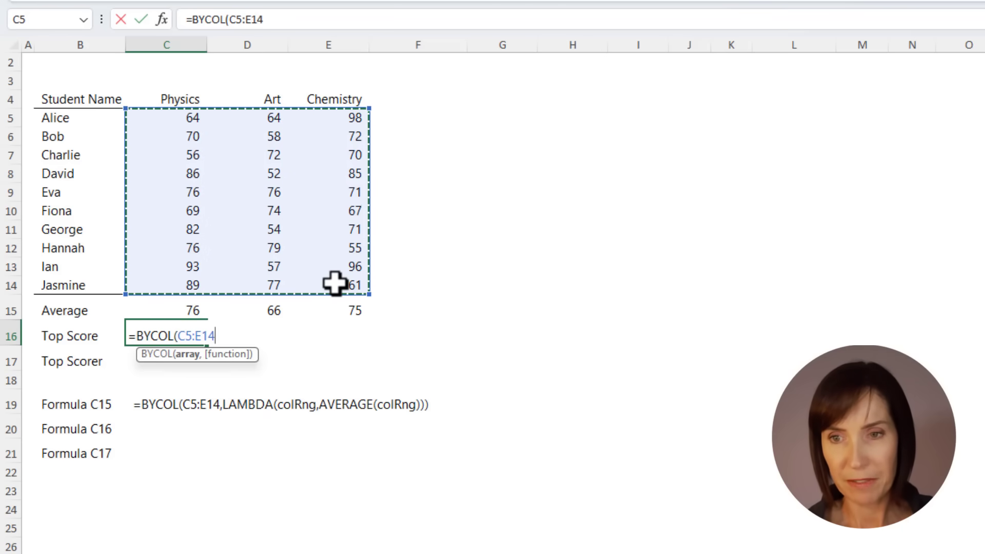
{"action": "type", "text": ","}
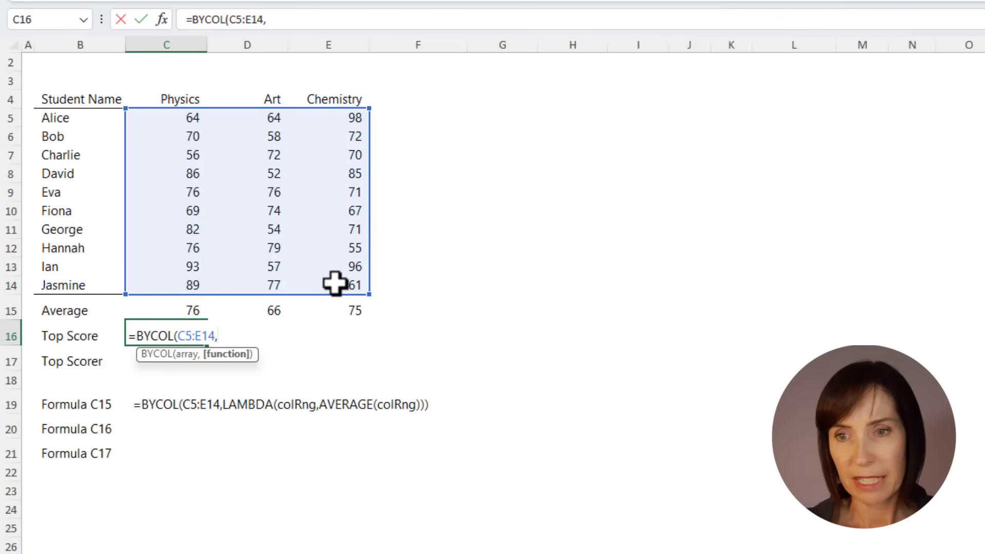
{"action": "type", "text": "LAMBDA"}
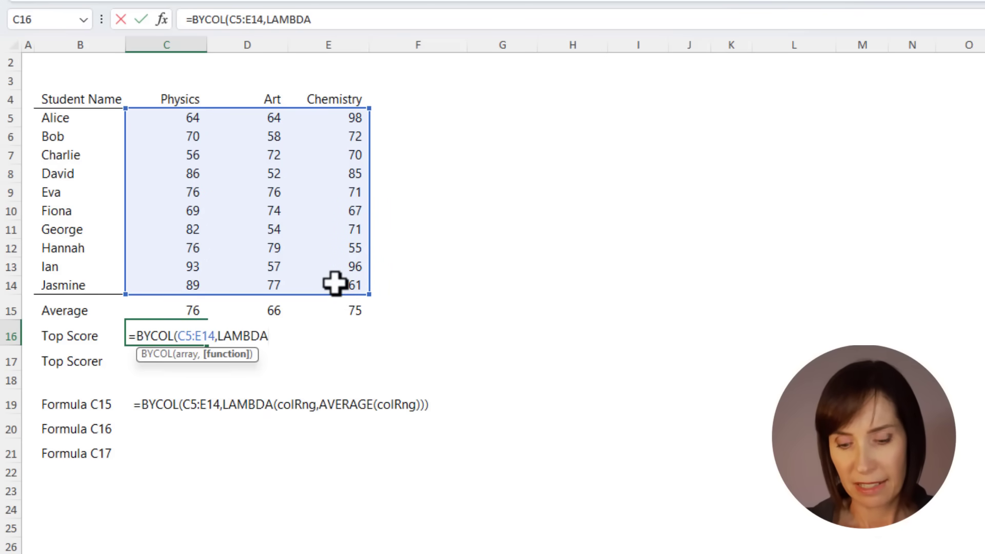
{"action": "type", "text": "(colR"}
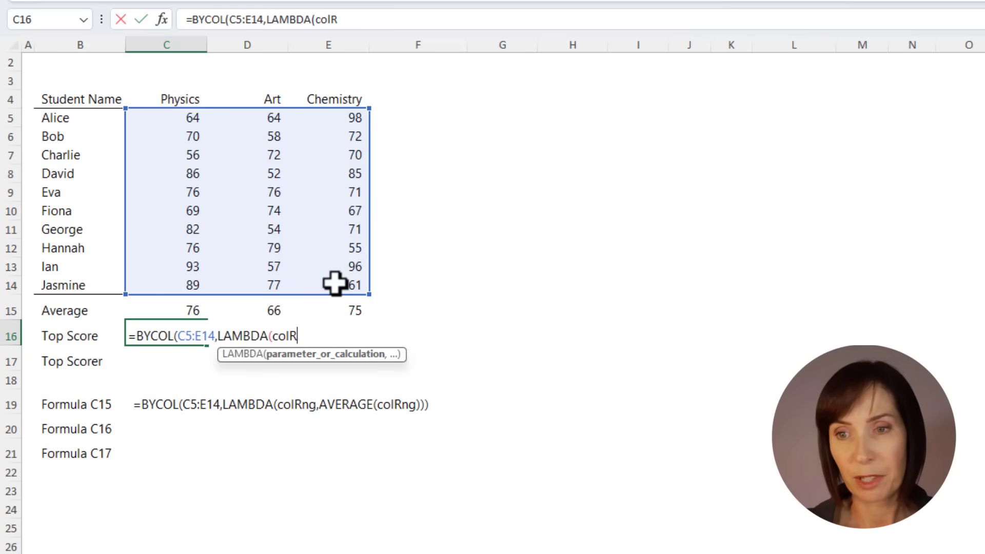
{"action": "type", "text": "ng,max"}
{"action": "key", "text": "Tab"}
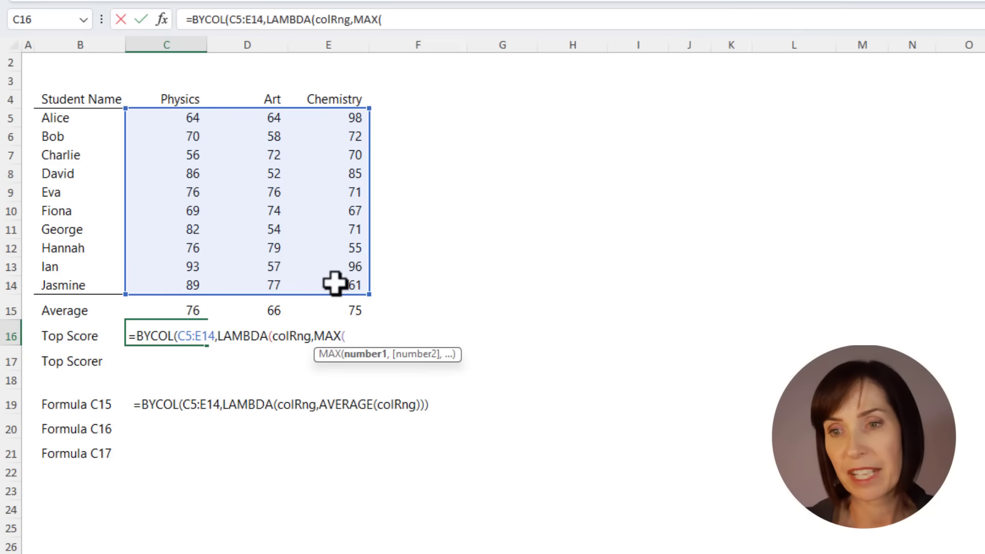
{"action": "type", "text": "colRng"}
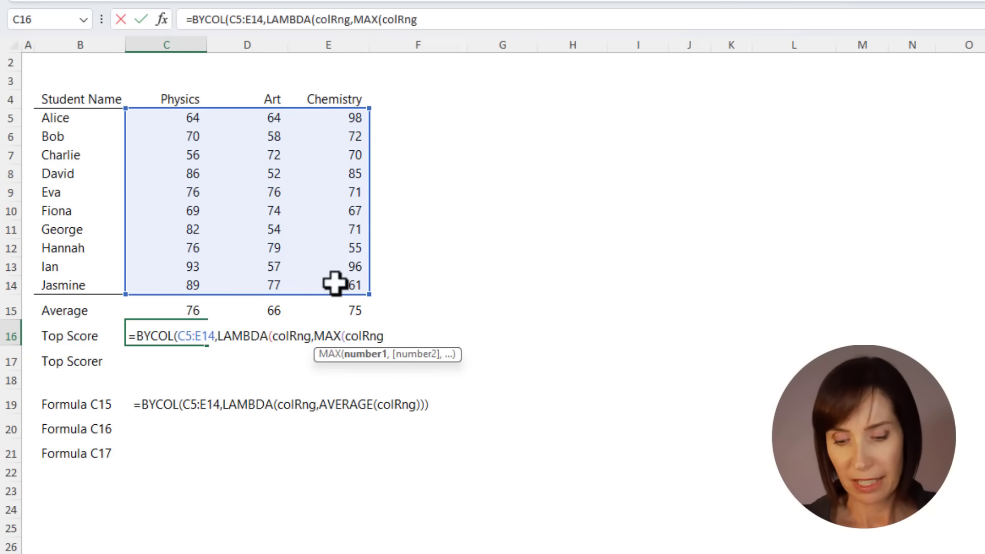
{"action": "type", "text": ")))"}
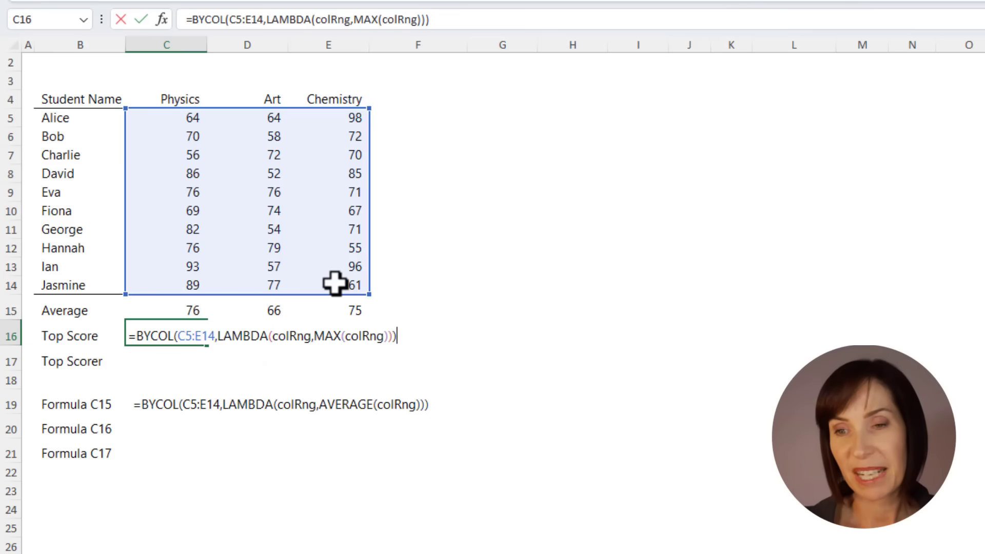
{"action": "key", "text": "Return"}
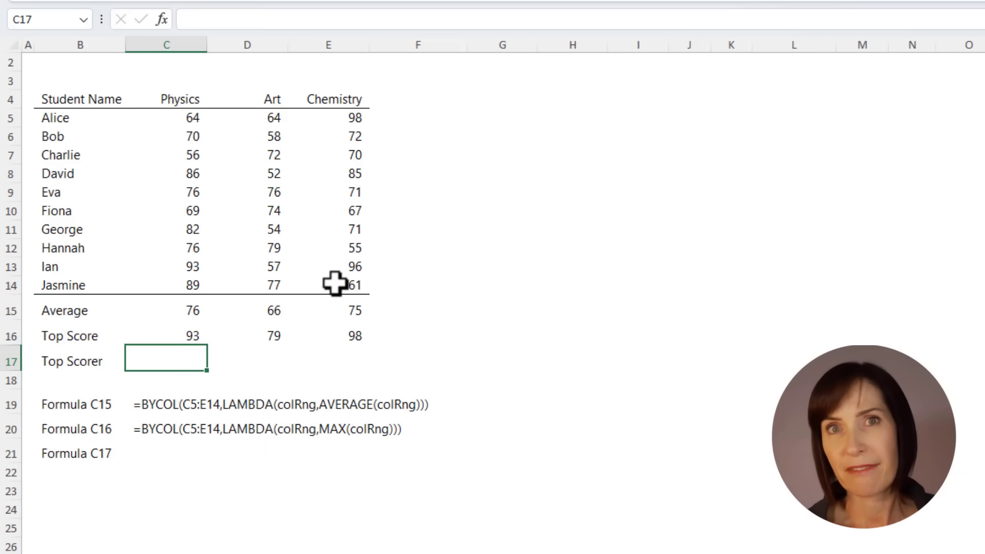
In C17, start an INDEX over B5:B14 whose row number is BYCOL over C5:E14, with a LAMBDA on a new line using parameter colRng.
{"action": "type", "text": "=ind"}
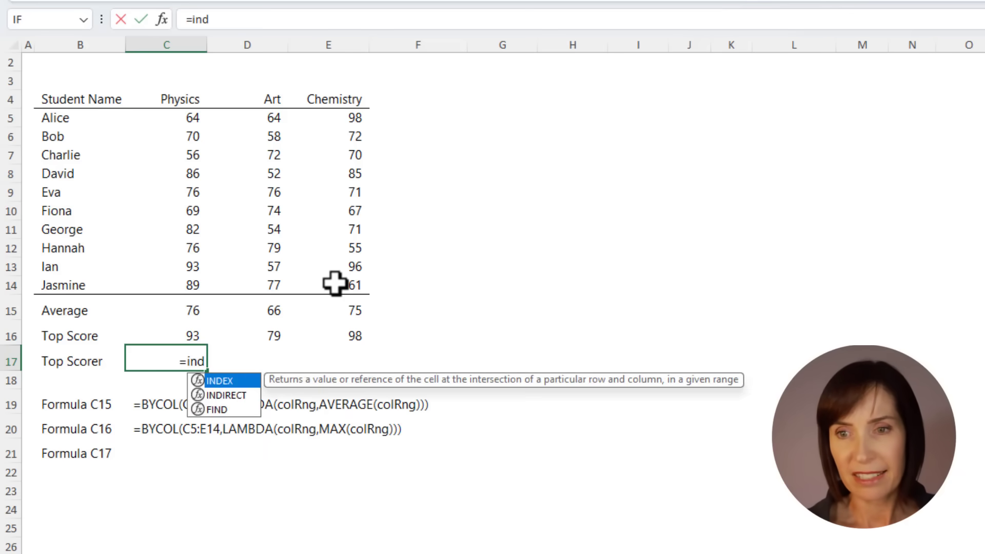
{"action": "key", "text": "Tab"}
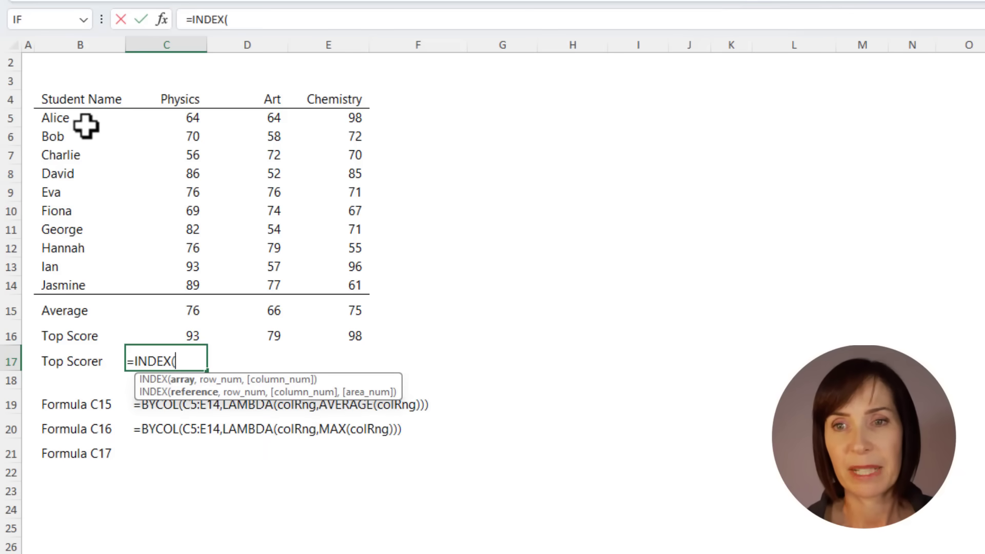
{"action": "left_click_drag", "start_coordinate": [84, 125], "coordinate": [77, 283]}
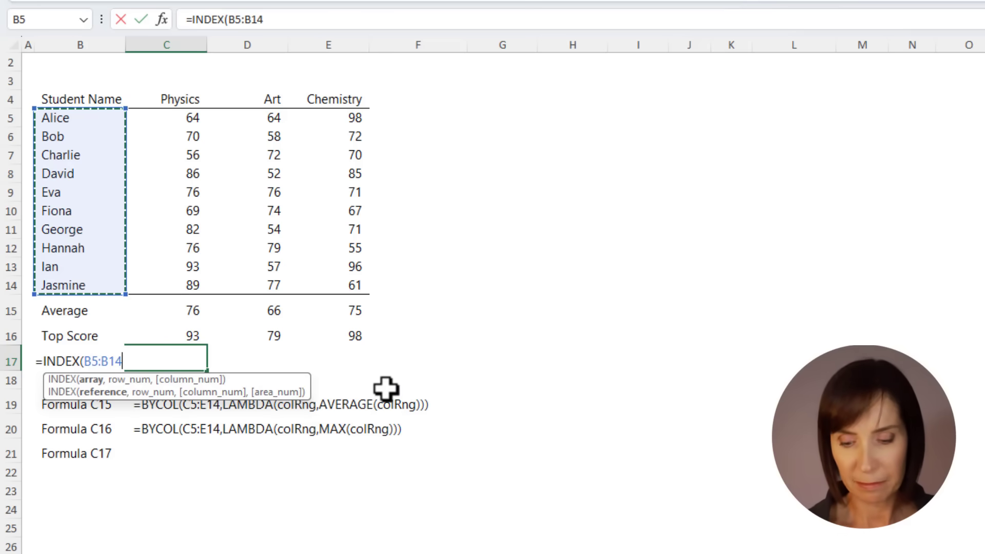
{"action": "type", "text": ",byco"}
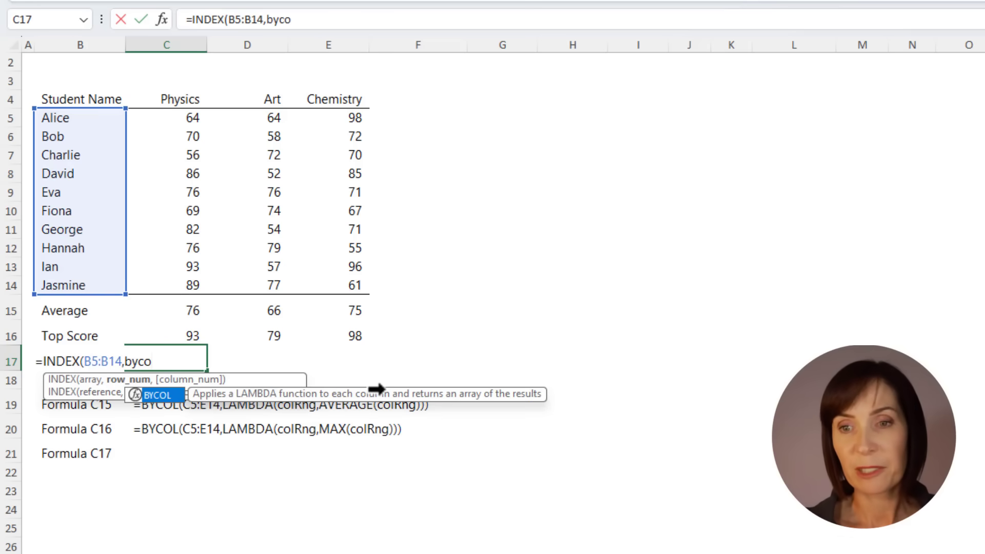
{"action": "key", "text": "Tab"}
{"action": "left_click_drag", "start_coordinate": [158, 123], "coordinate": [317, 284]}
{"action": "type", "text": ","}
{"action": "key", "text": "alt+Return"}
{"action": "type", "text": "LAMBDA("}
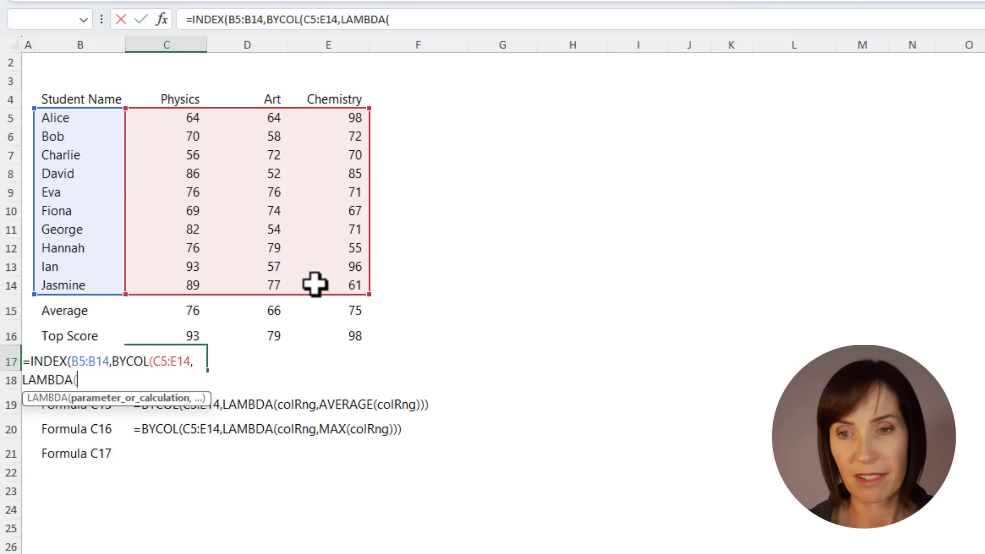
{"action": "type", "text": "colRng,"}
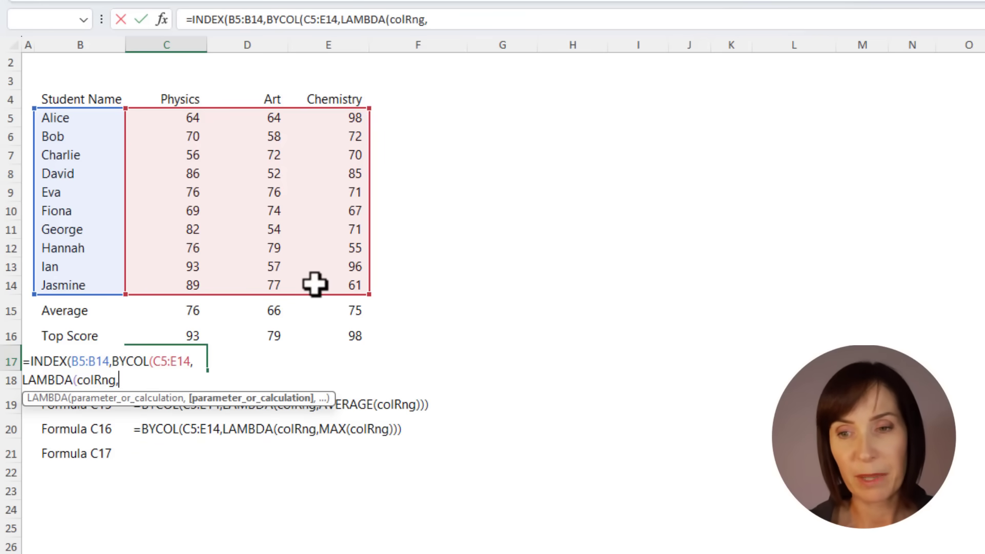
Add a MATCH as the LAMBDA's calculation in C17, with MAX of colRng as its lookup value.
{"action": "type", "text": "mat"}
{"action": "key", "text": "Tab"}
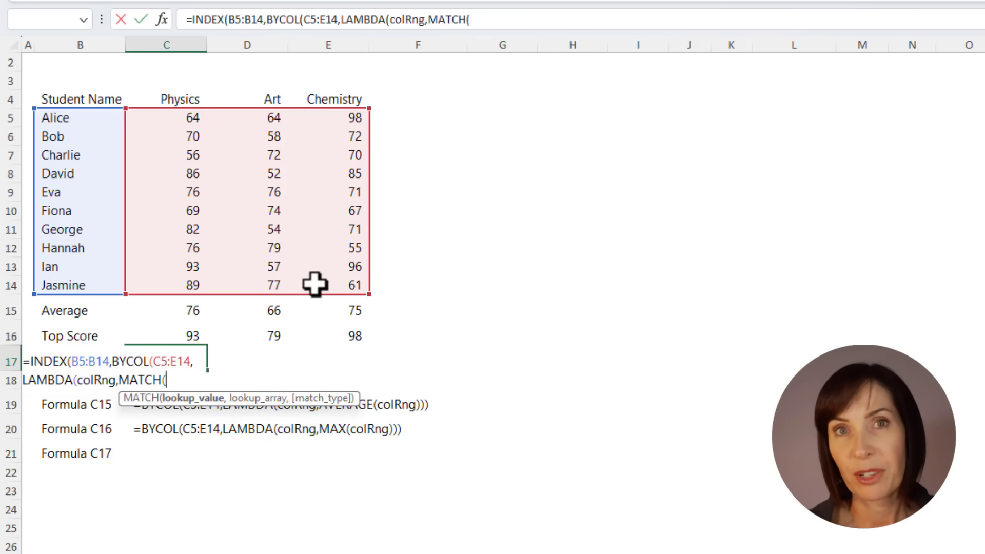
{"action": "type", "text": "mat"}
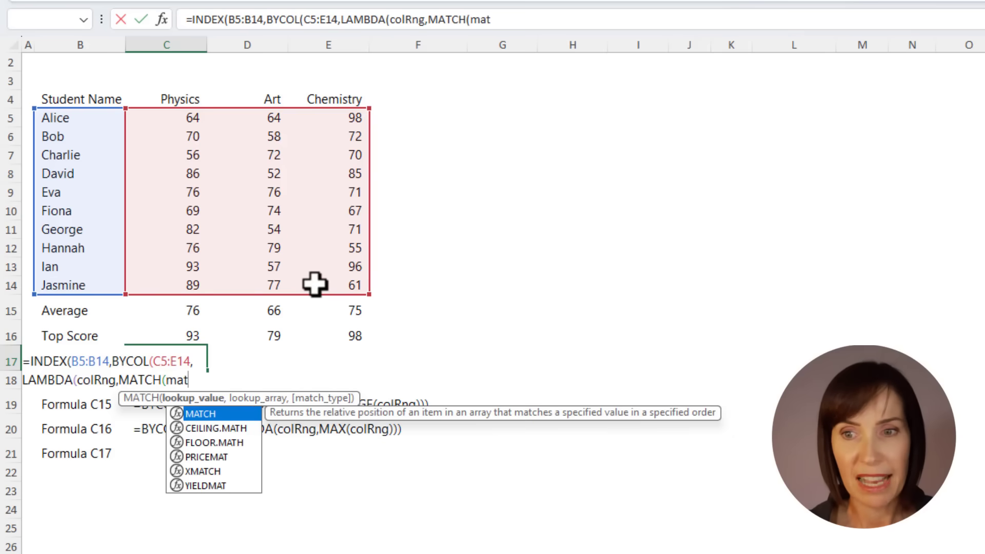
{"action": "key", "text": "BackSpace"}
{"action": "type", "text": "x"}
{"action": "key", "text": "Tab"}
{"action": "type", "text": "colr"}
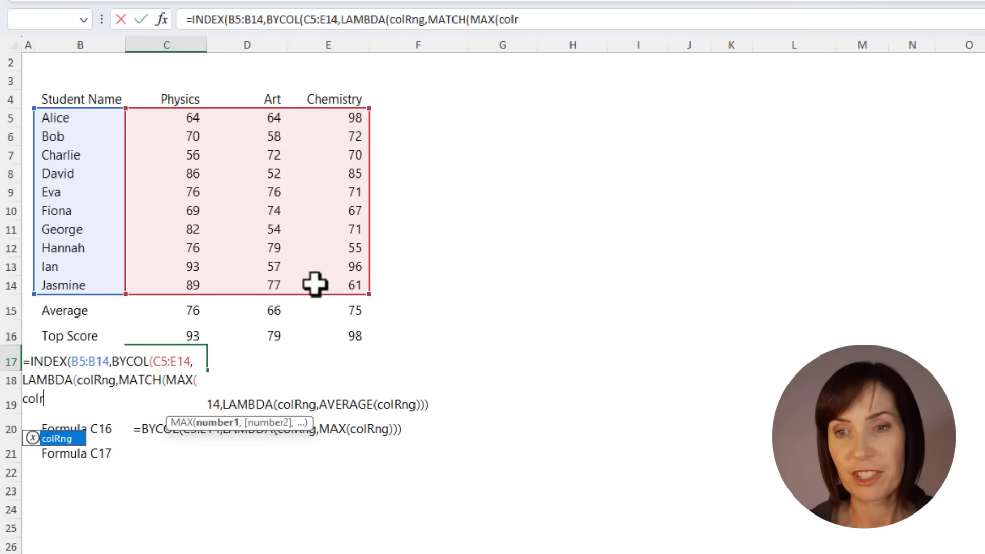
{"action": "key", "text": "Tab"}
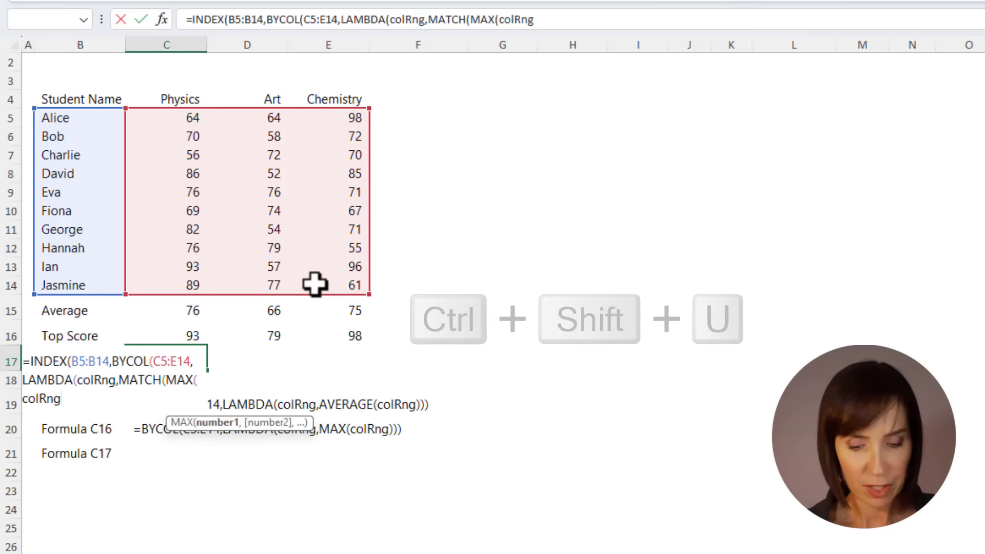
Expand the formula bar, continue the C17 formula there, and complete the MATCH with colRng as lookup array and match type 0.
{"action": "key", "text": "ctrl+shift+u"}
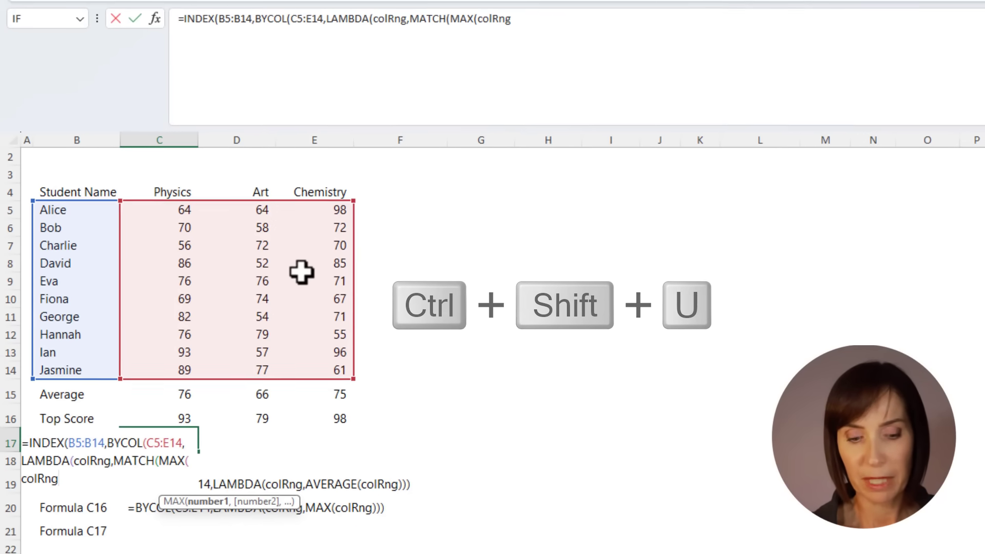
{"action": "key", "text": "ctrl+F2"}
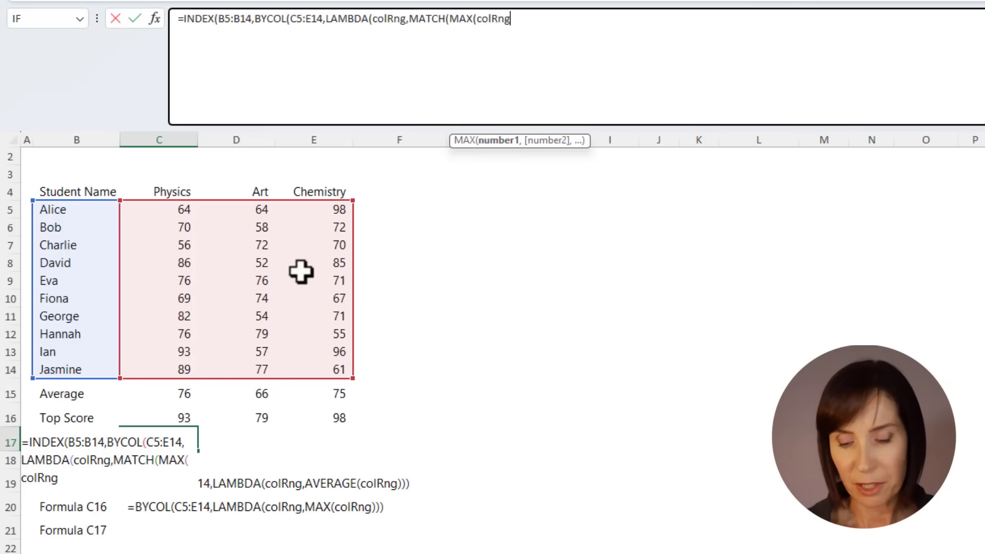
{"action": "type", "text": ")"}
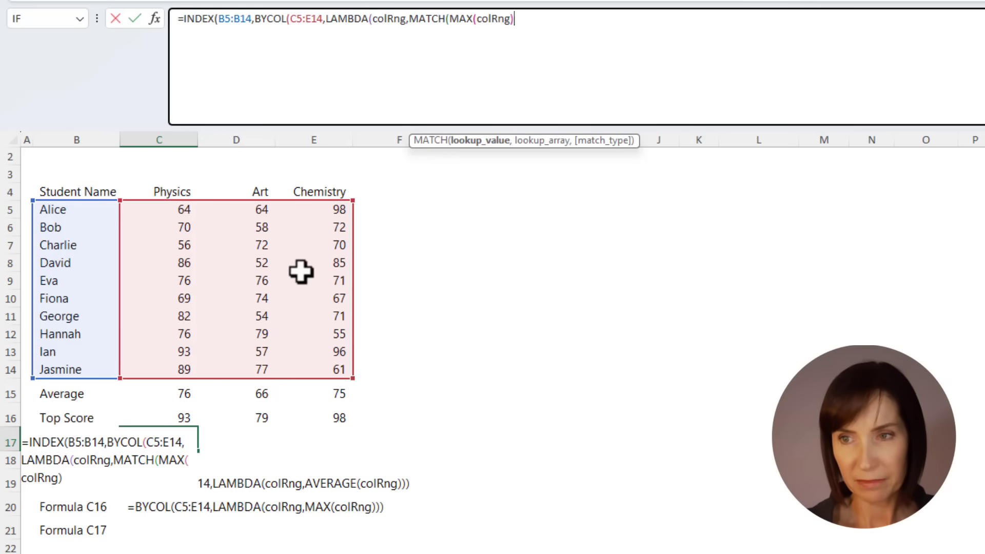
{"action": "type", "text": ","}
{"action": "type", "text": "colRng"}
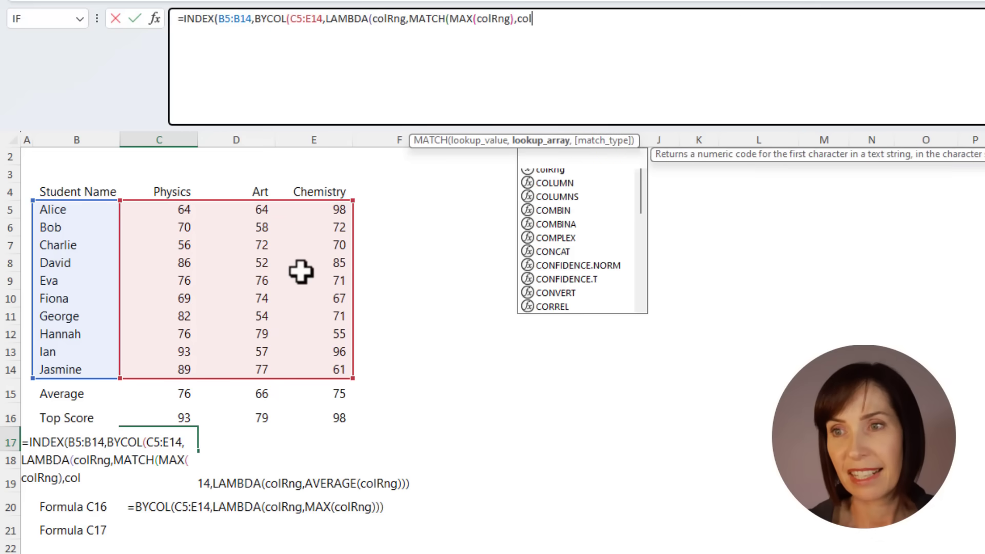
{"action": "type", "text": ","}
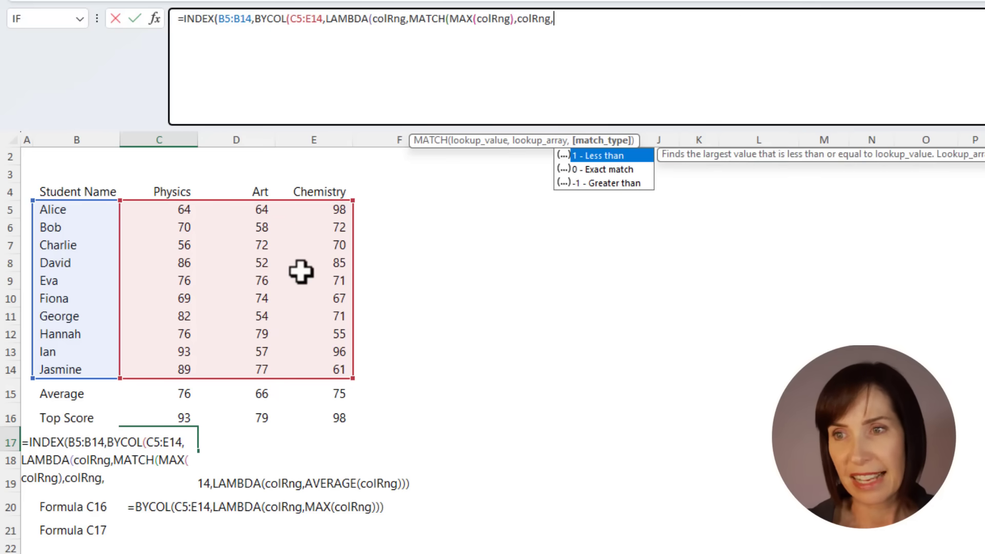
{"action": "type", "text": "0"}
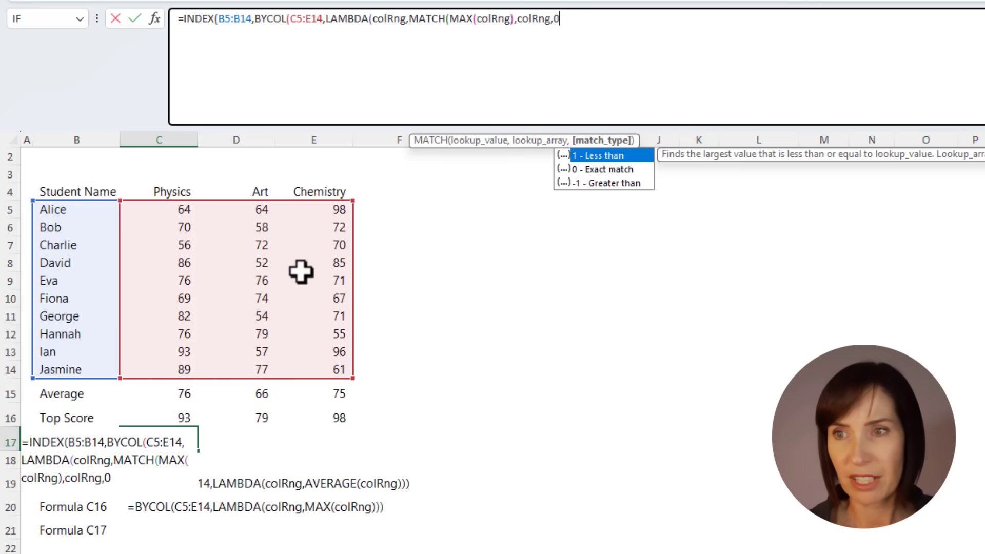
{"action": "type", "text": ")"}
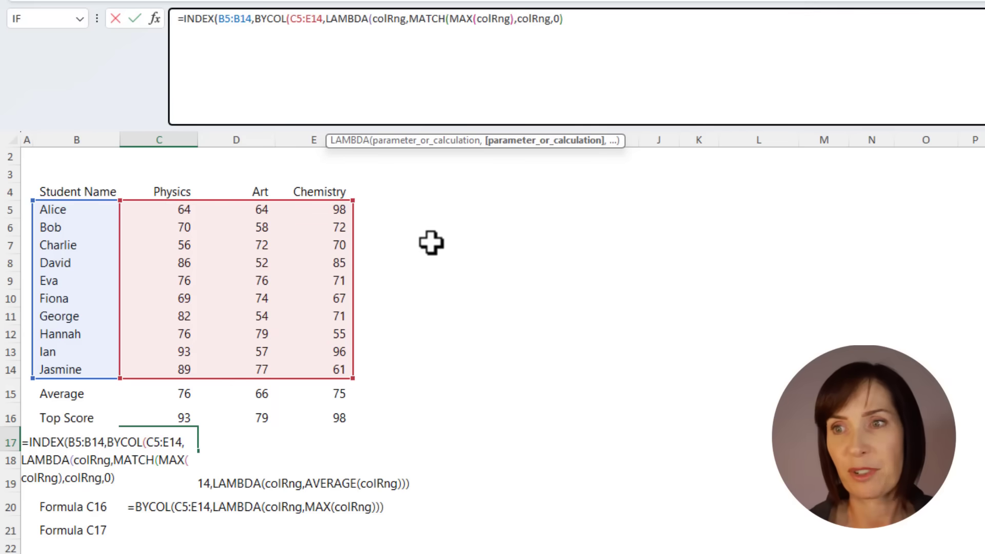
Close the LAMBDA, BYCOL and INDEX functions, commit the C17 formula, and reselect C17.
{"action": "type", "text": ")"}
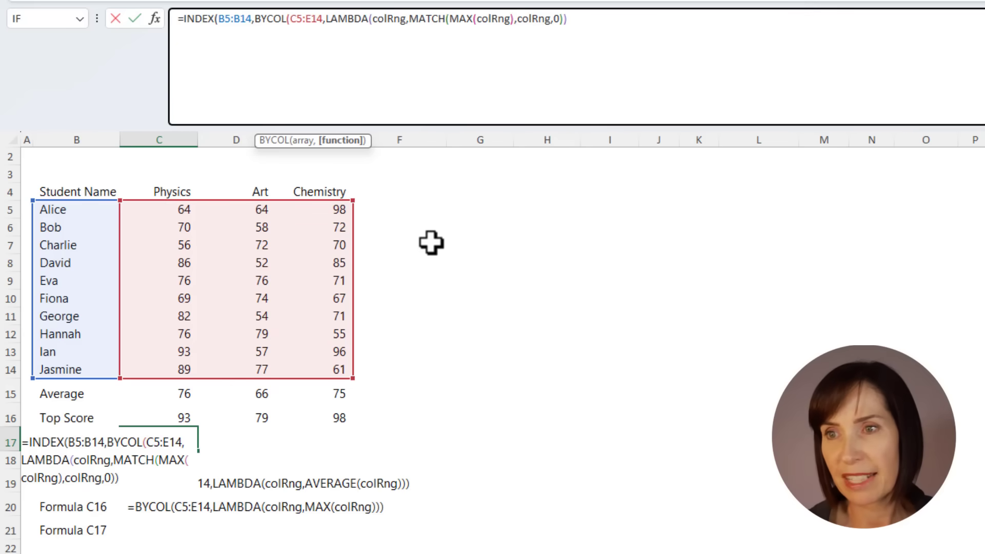
{"action": "type", "text": ")"}
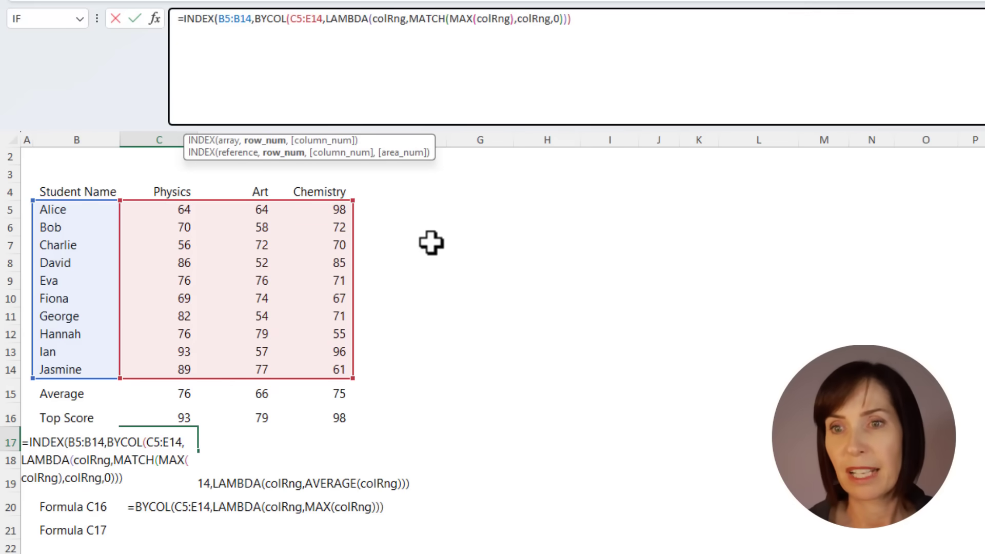
{"action": "type", "text": ")"}
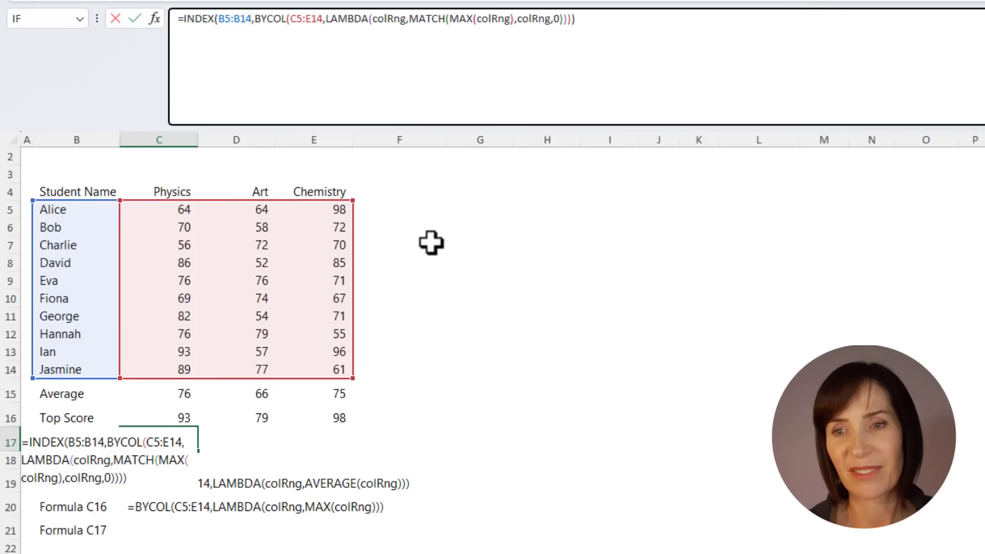
{"action": "key", "text": "Return"}
{"action": "key", "text": "Up"}
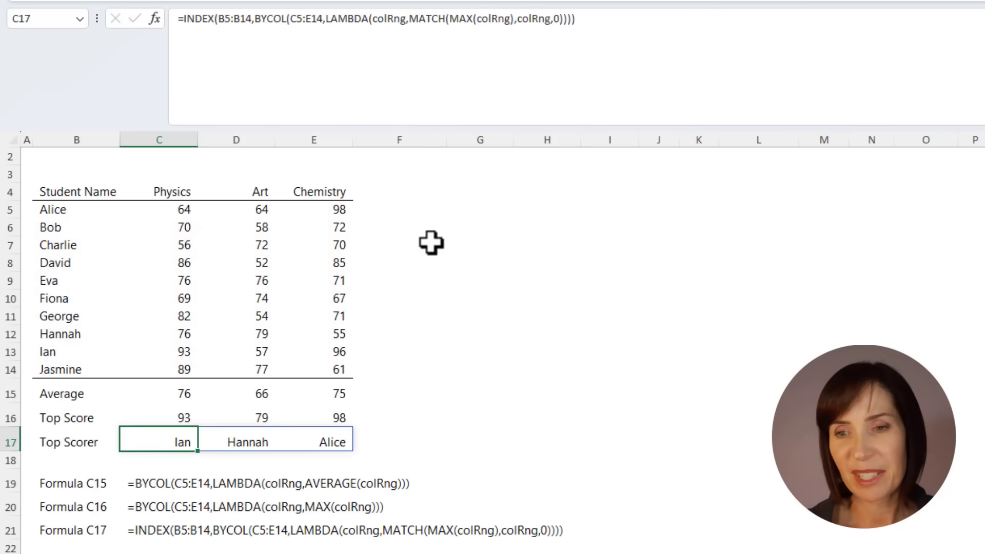